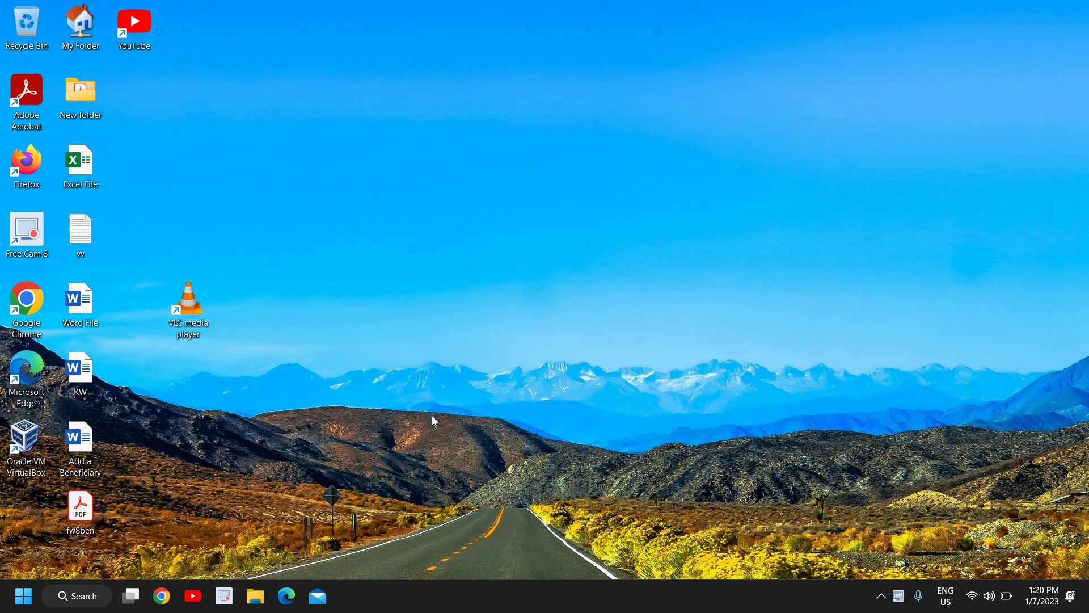
Run ncpa.cpl from the Run dialog to open the Network Connections window.
key(super+r)
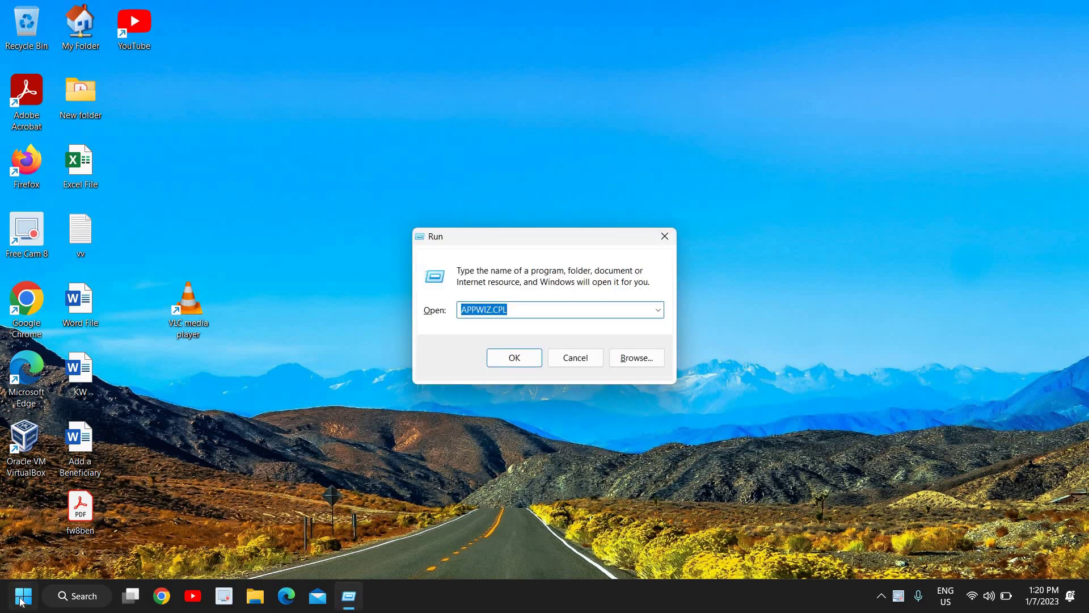
right_click(21, 601)
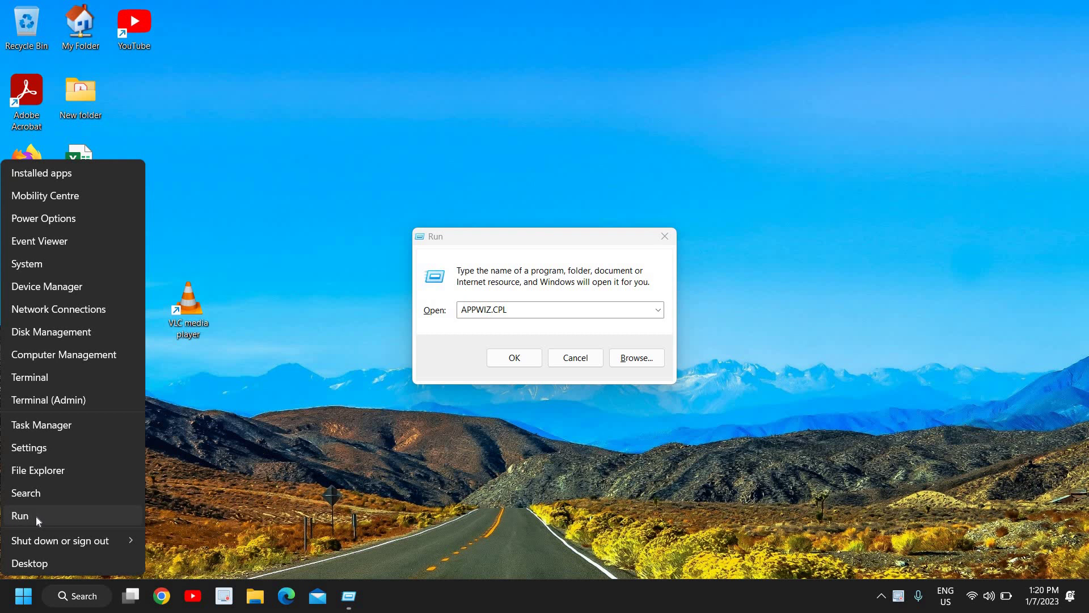
click(535, 313)
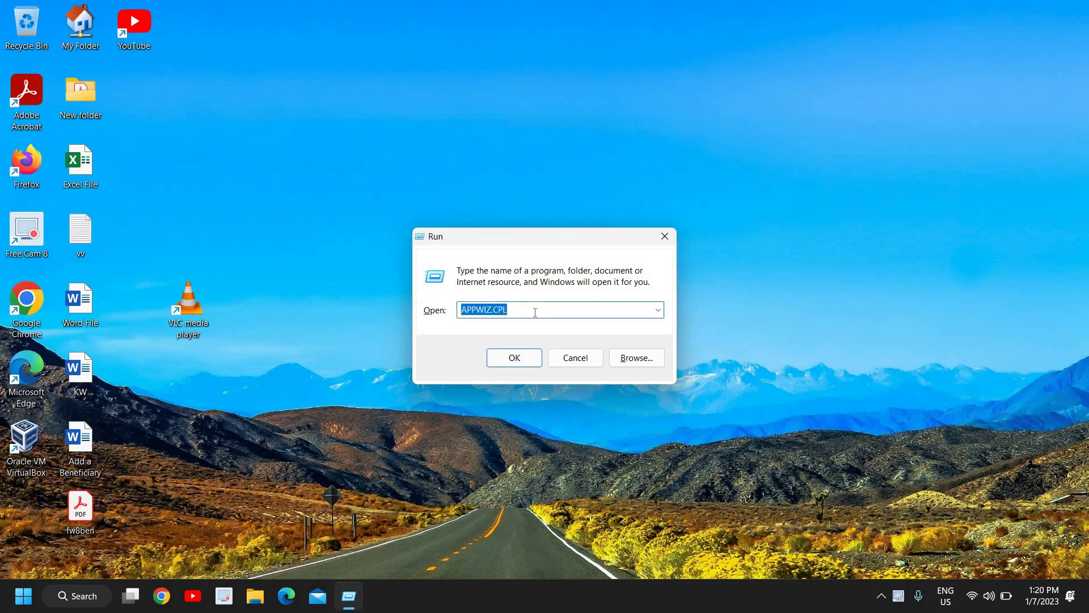
text(nc)
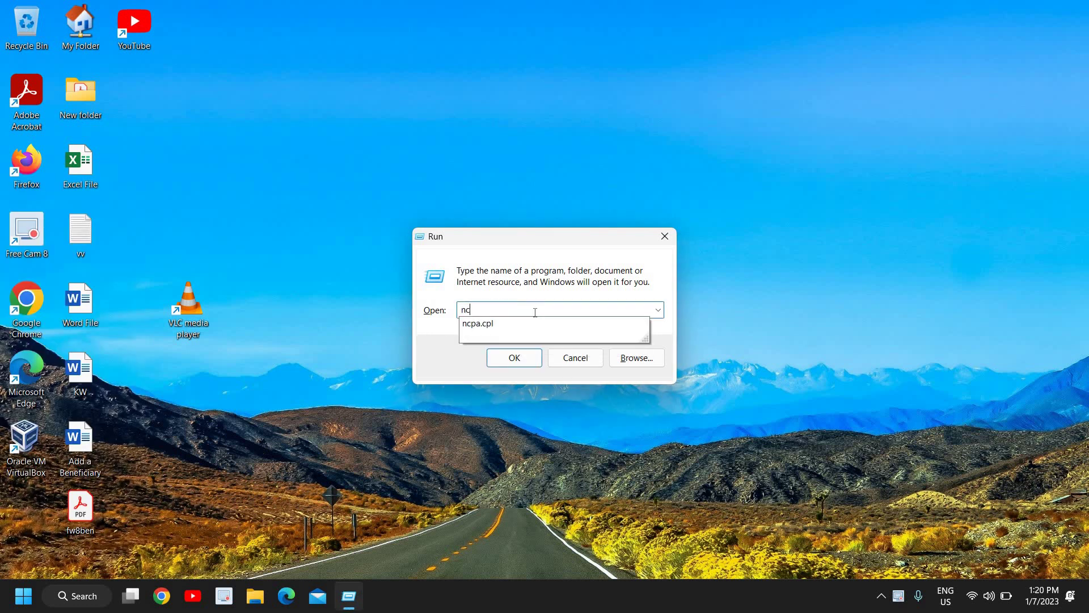
key(Down)
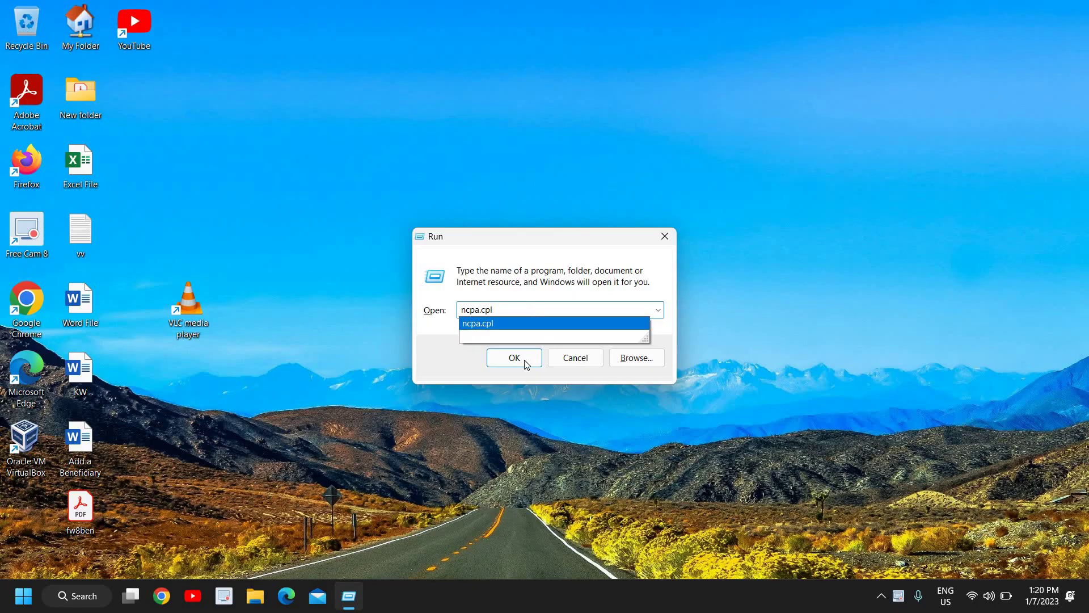
click(514, 415)
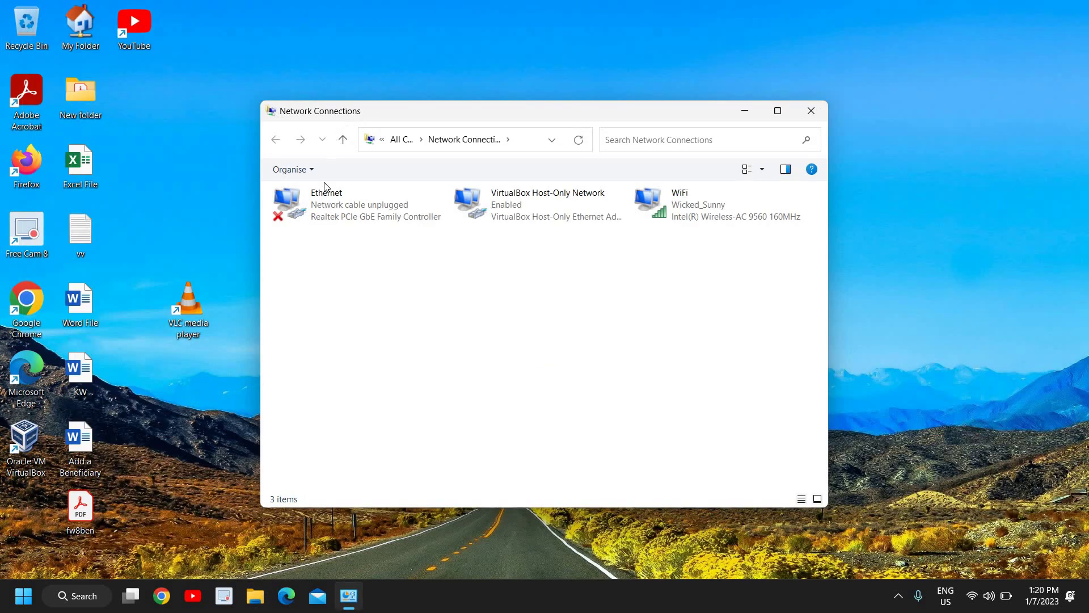
Disable the WiFi adapter in Network Connections.
click(321, 211)
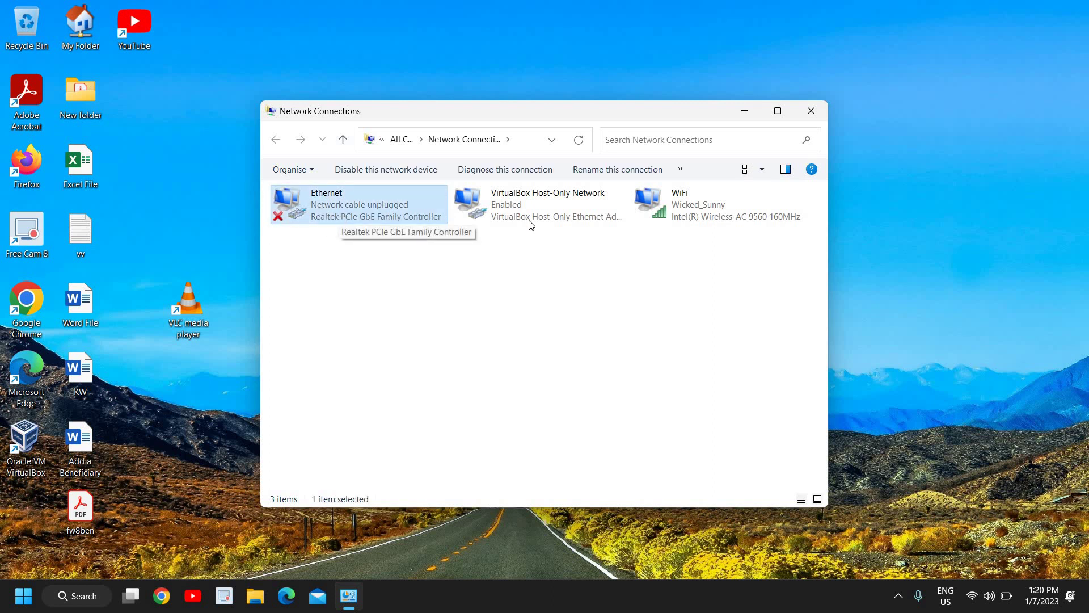
click(681, 209)
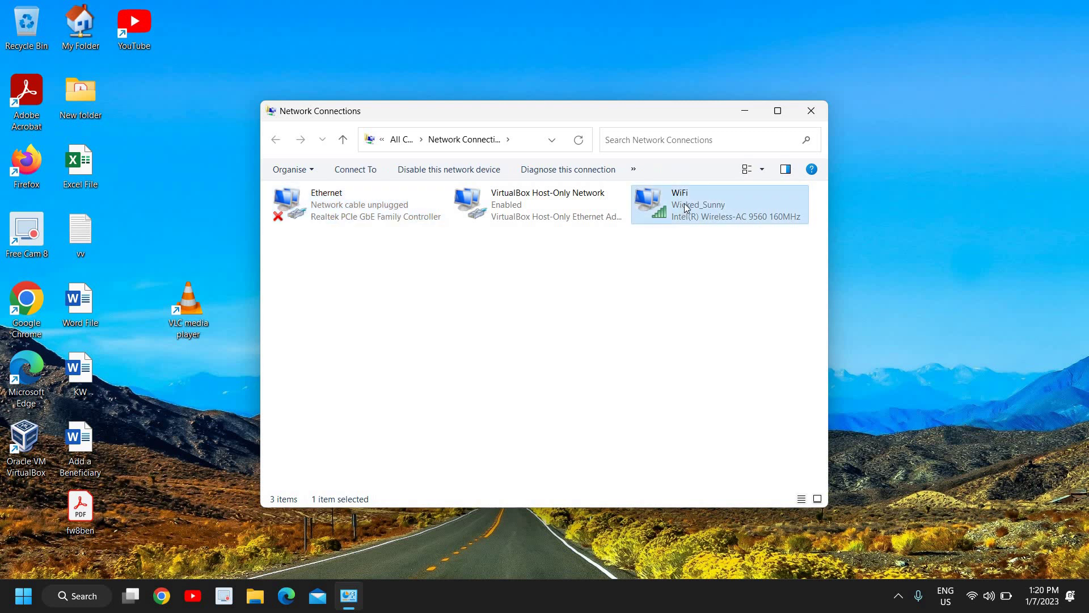
right_click(685, 204)
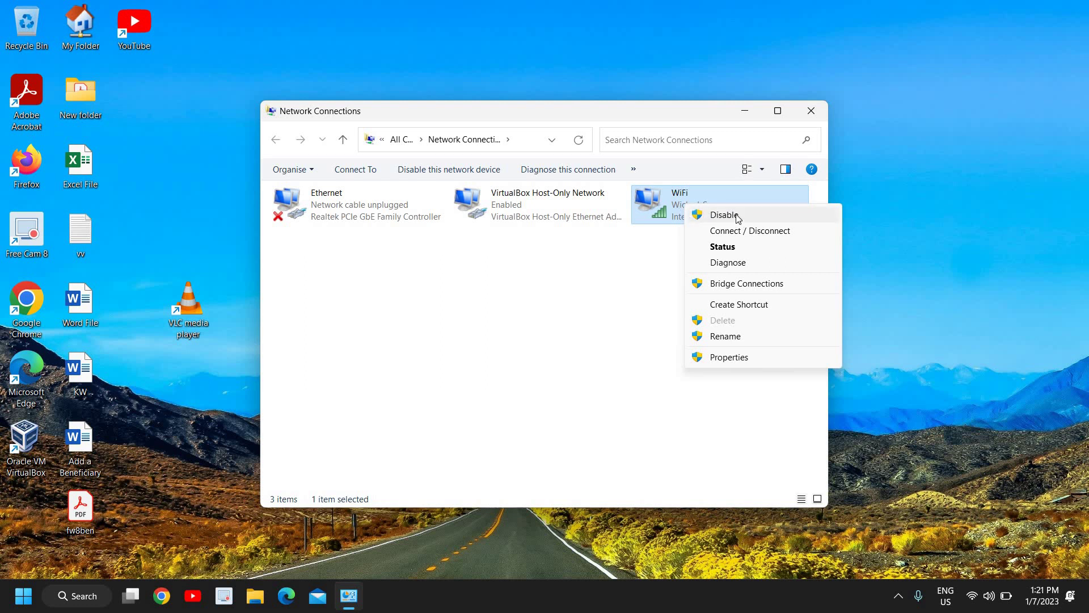
click(724, 214)
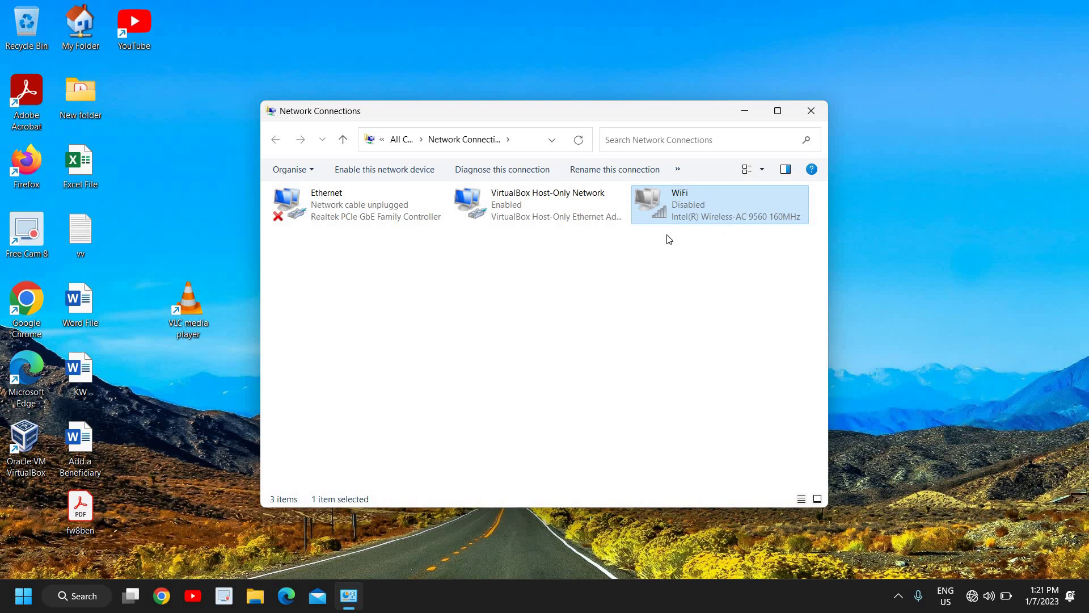
Re-enable the WiFi adapter and launch Chrome to test the connection.
click(645, 297)
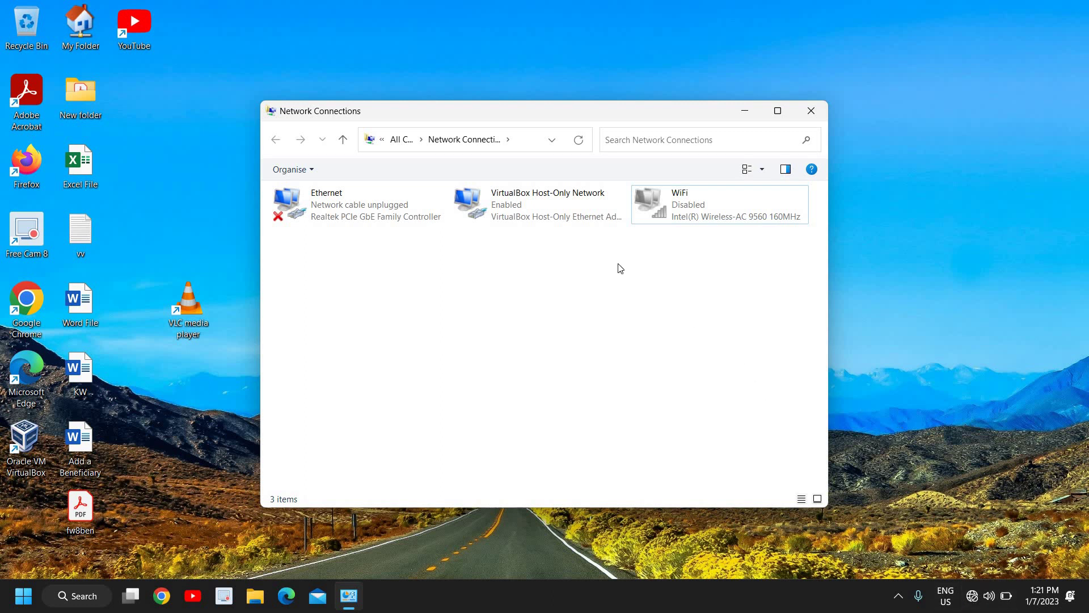
right_click(668, 209)
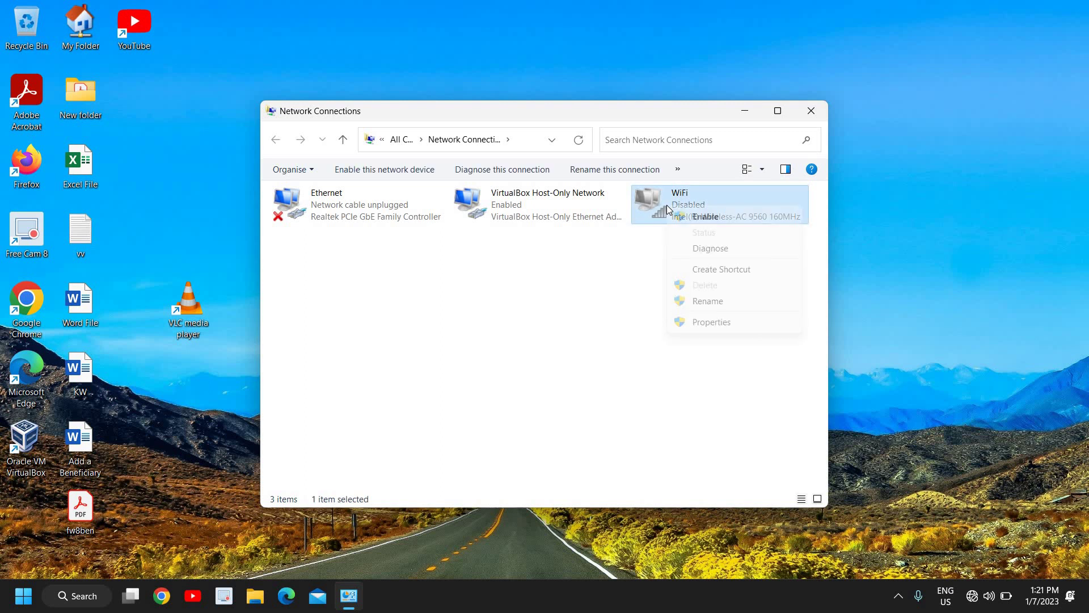
click(706, 217)
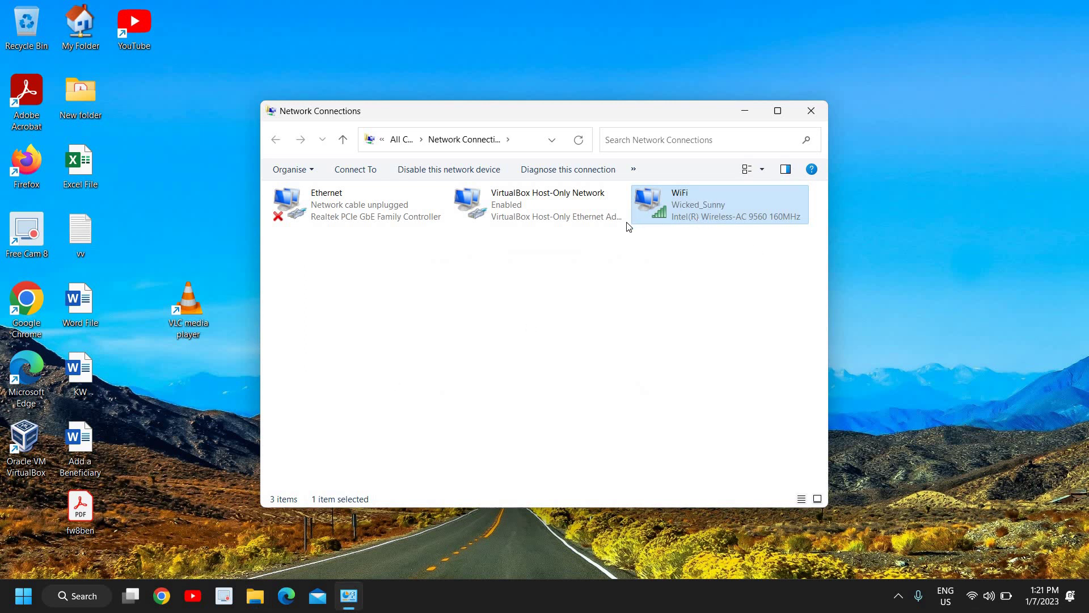
click(170, 597)
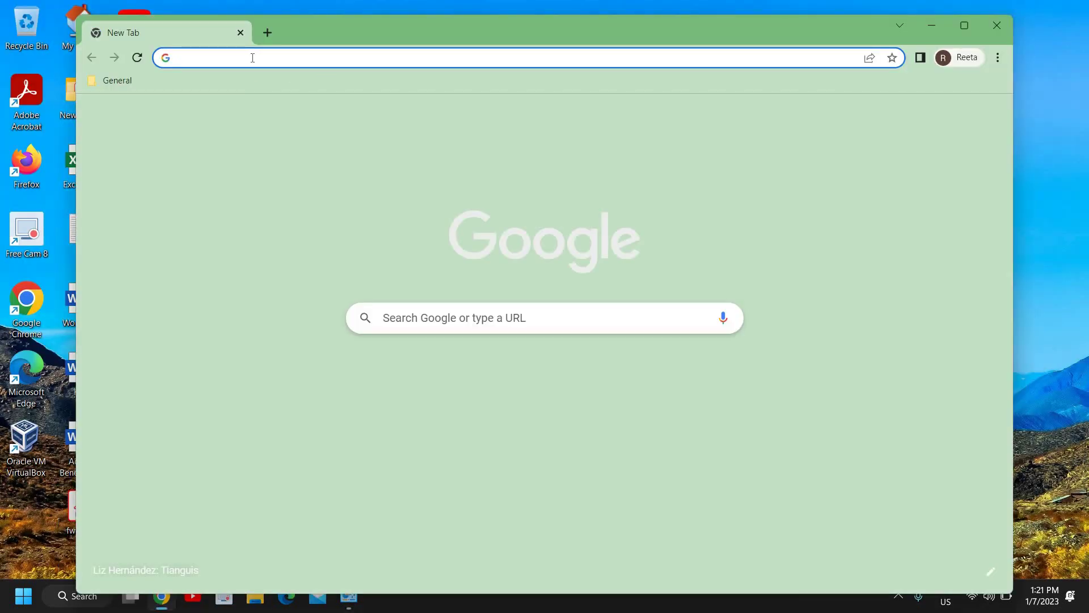
Load google.com in Chrome, then close Chrome and the Network Connections window.
click(253, 57)
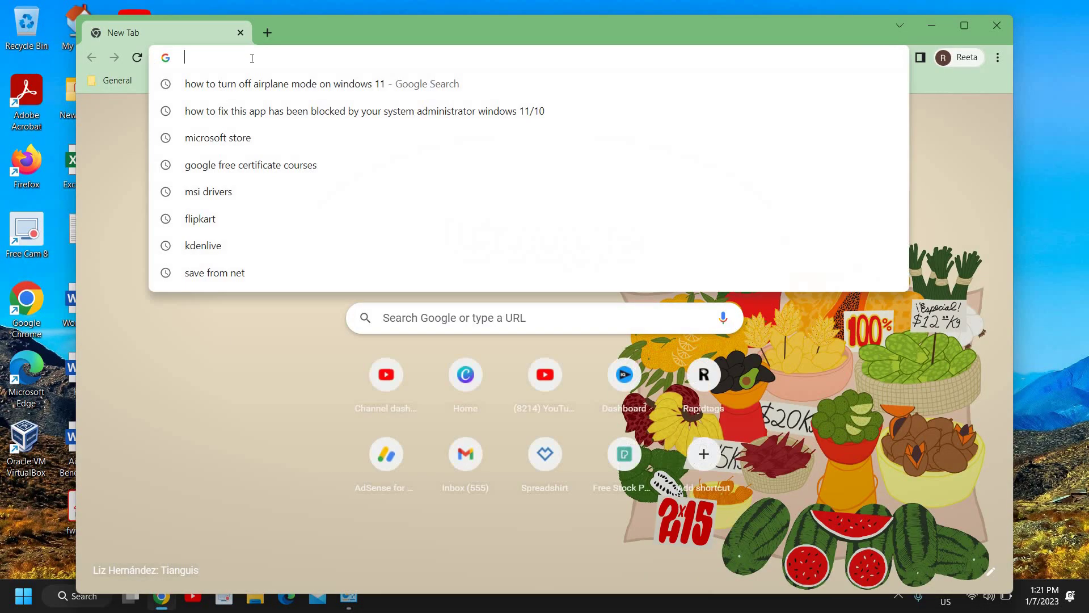
text(goo)
key(Return)
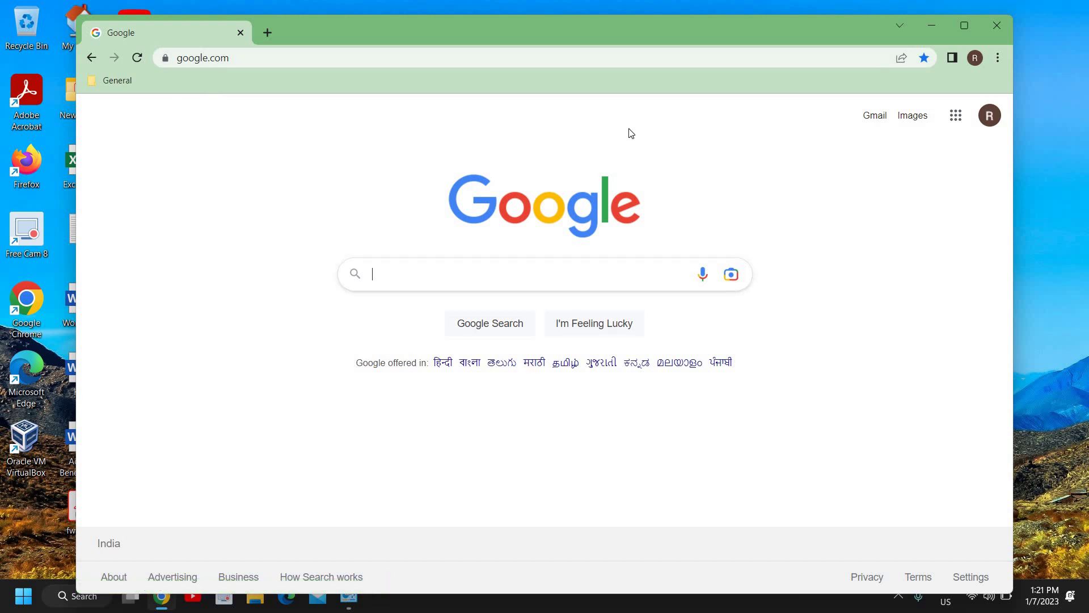
click(997, 27)
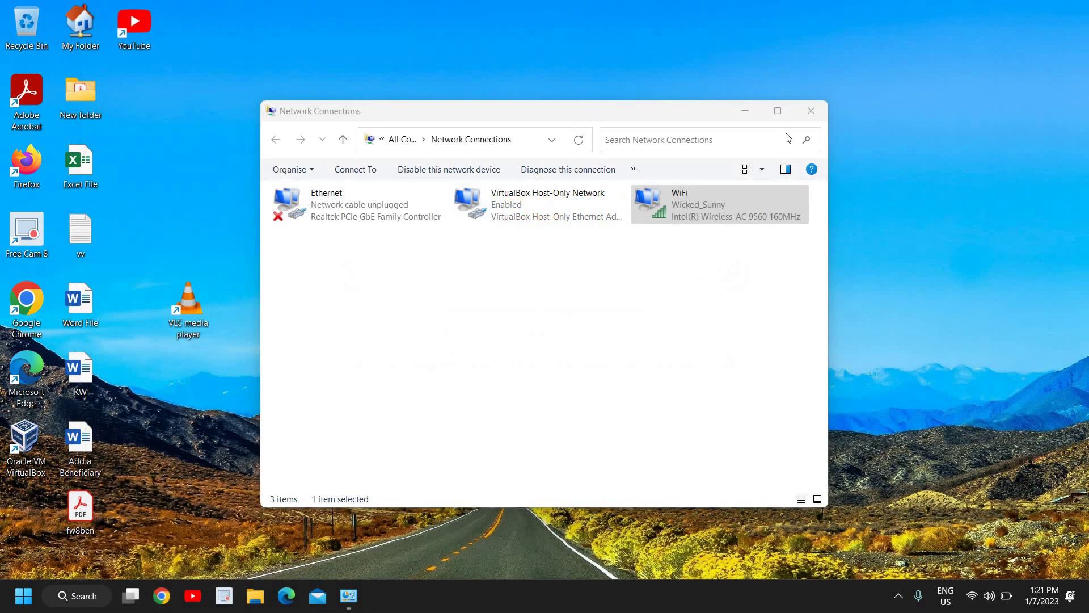
click(811, 111)
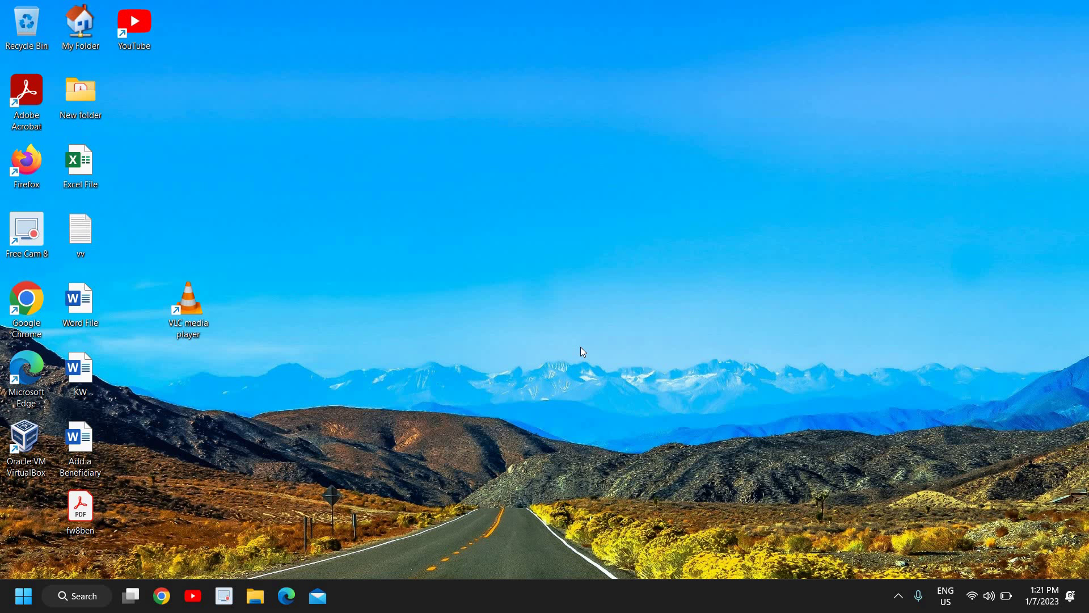
In Quick Settings, toggle flight mode on and back off so WiFi reconnects.
key(super+a)
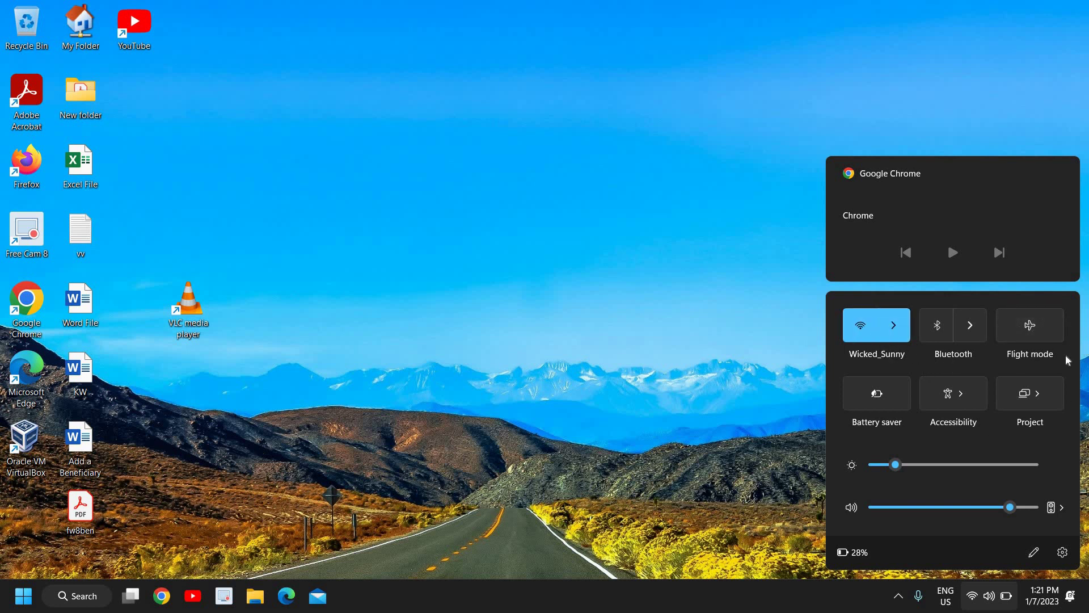
click(1042, 337)
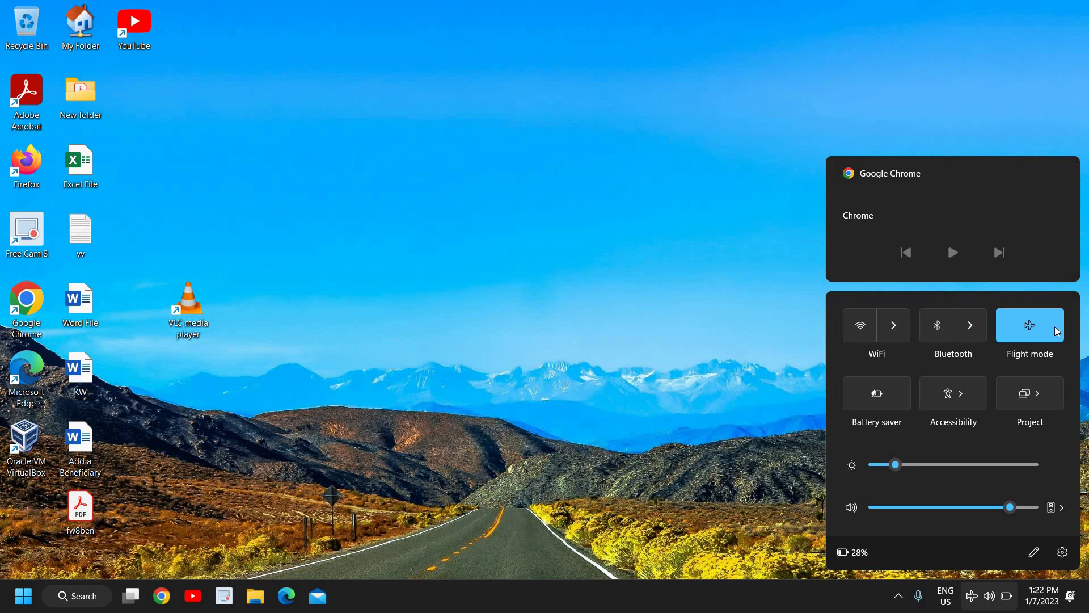
click(1040, 329)
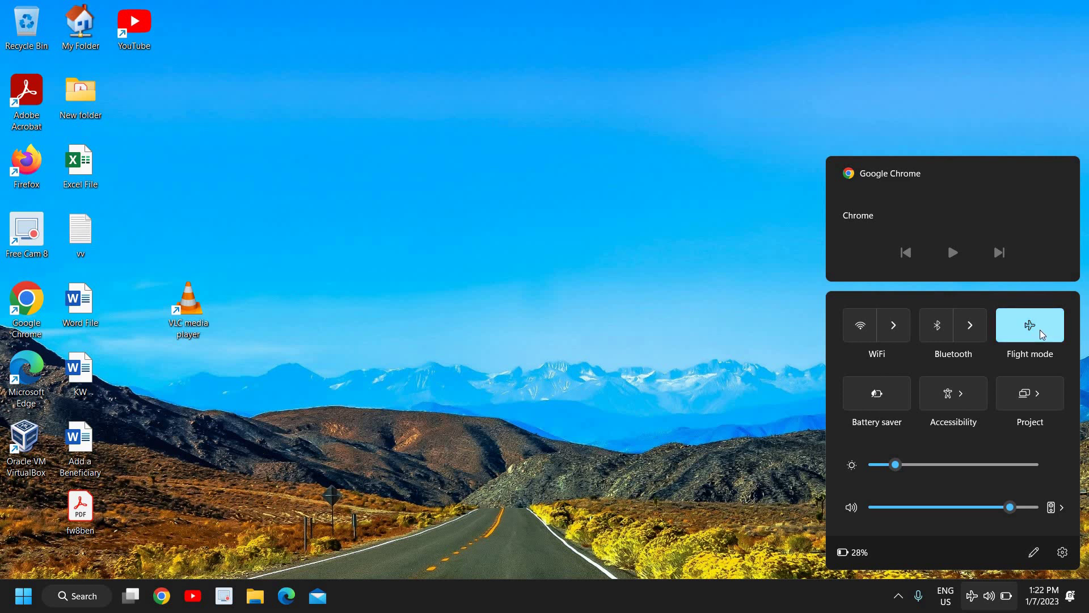
click(1040, 330)
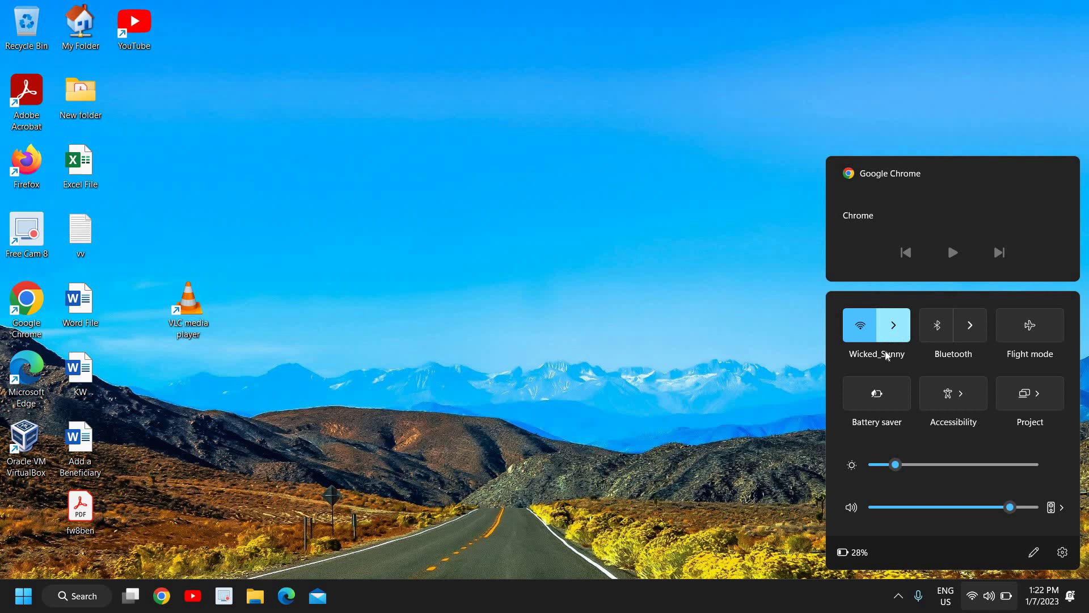
Browse the Wi-Fi network list, view WickedSunny's details, and close the list without reconnecting.
click(898, 326)
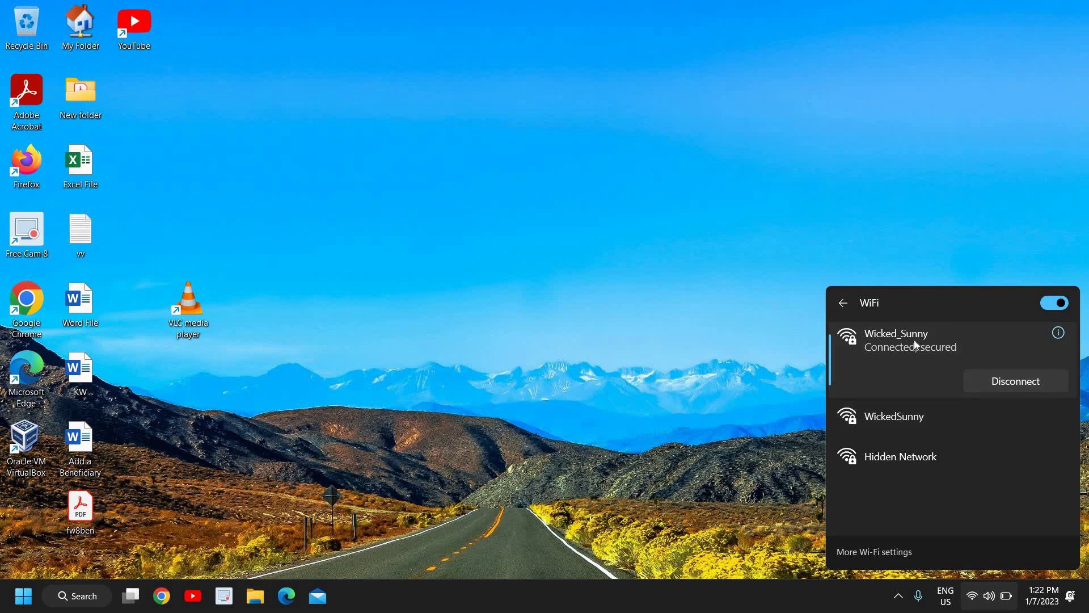
click(924, 423)
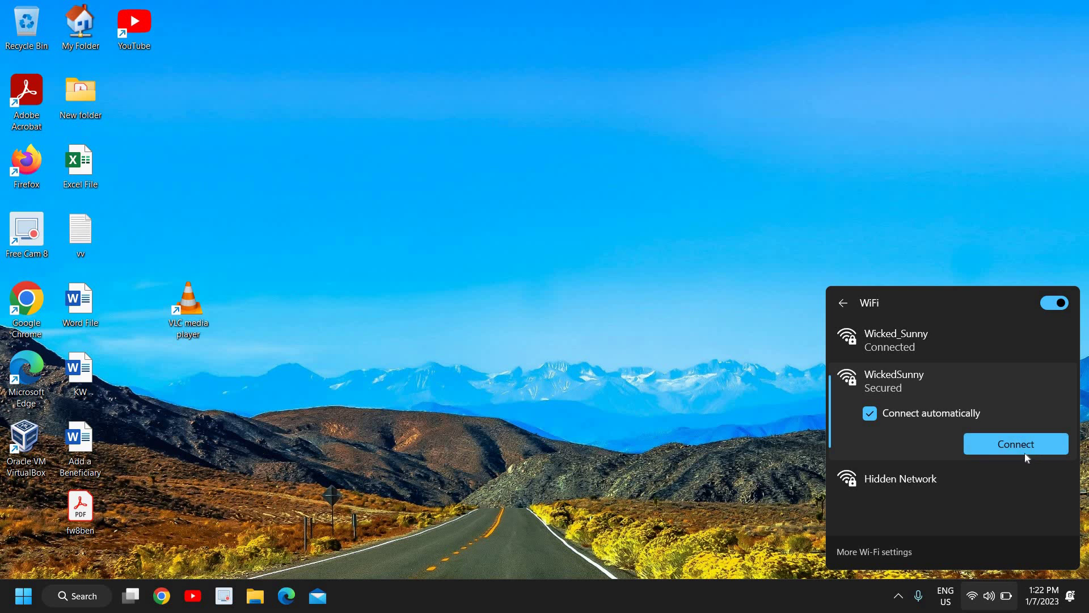
click(722, 414)
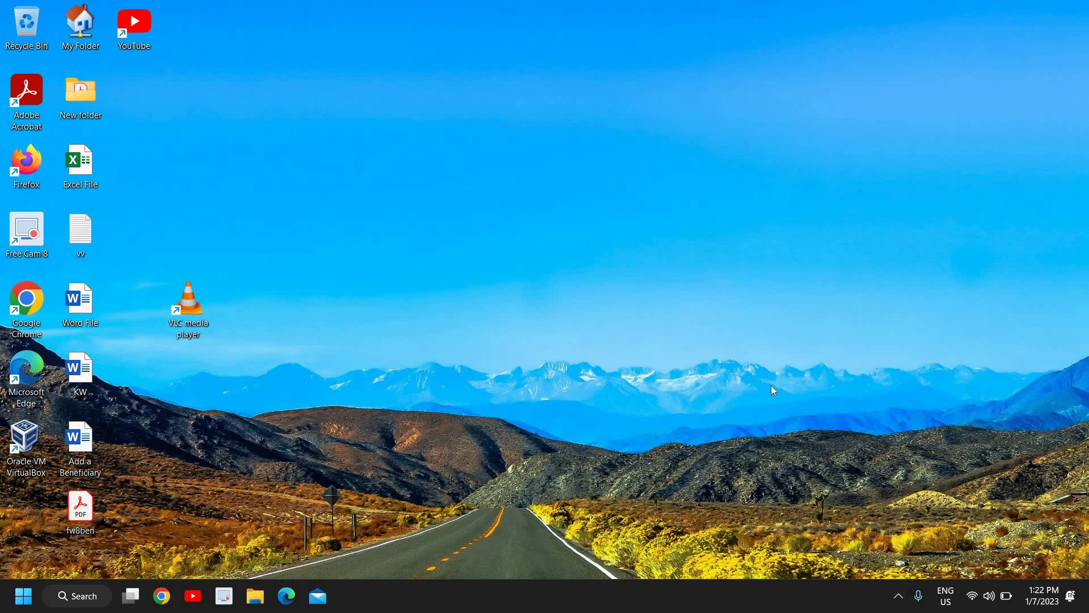
key(super+a)
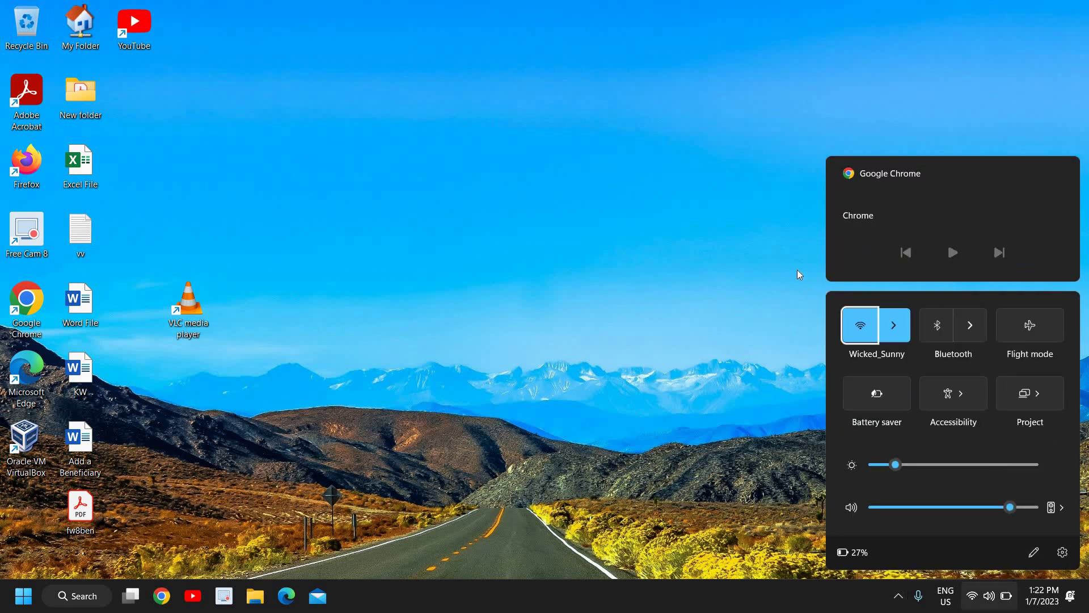
click(893, 339)
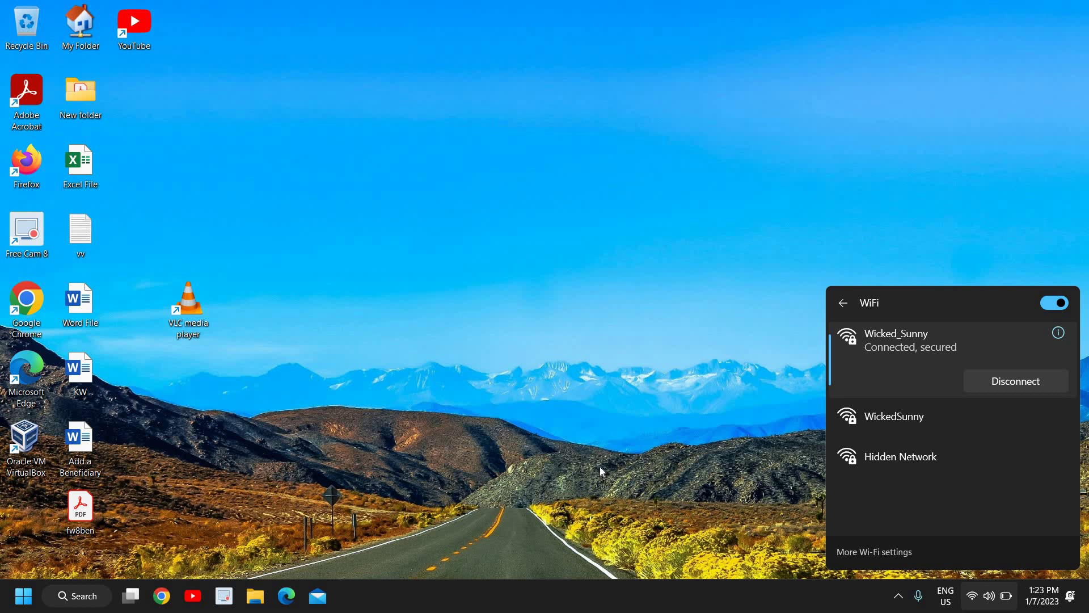
click(560, 414)
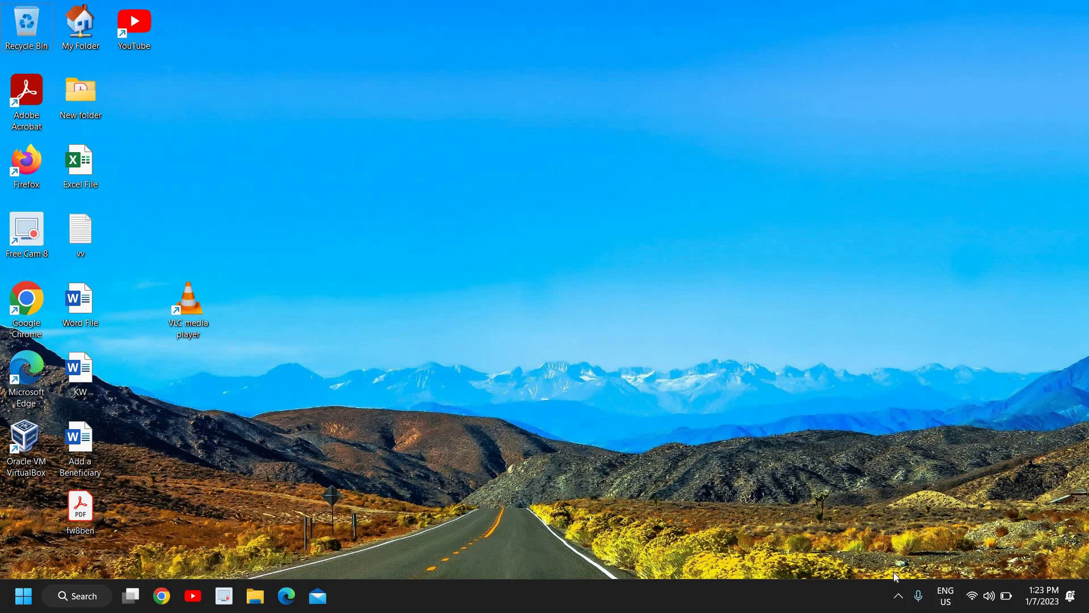
Open Quick Settings with Win+A and dismiss it again.
key(super+a)
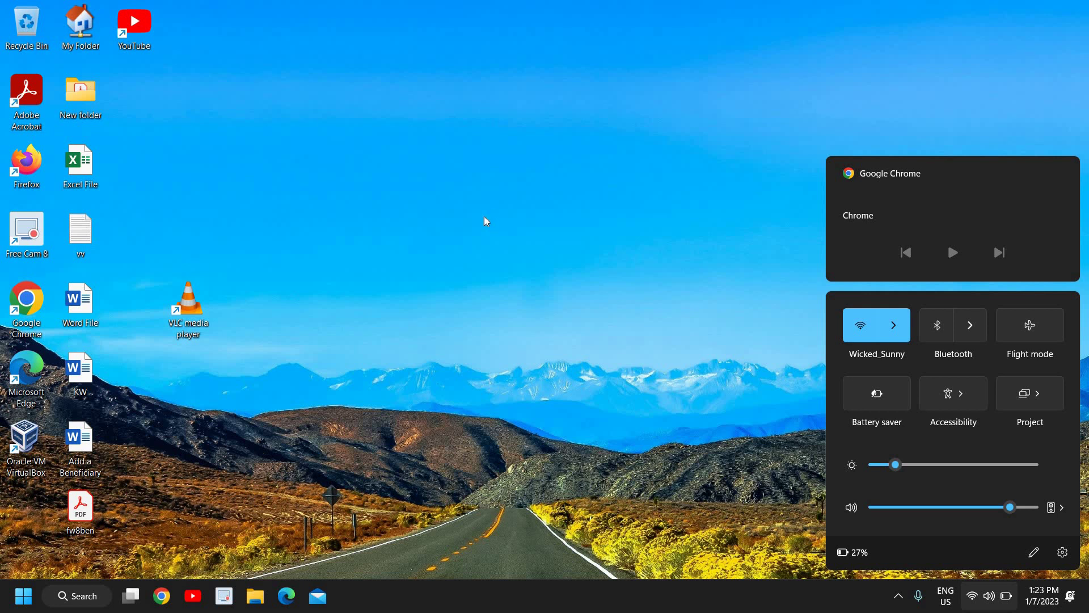
click(437, 222)
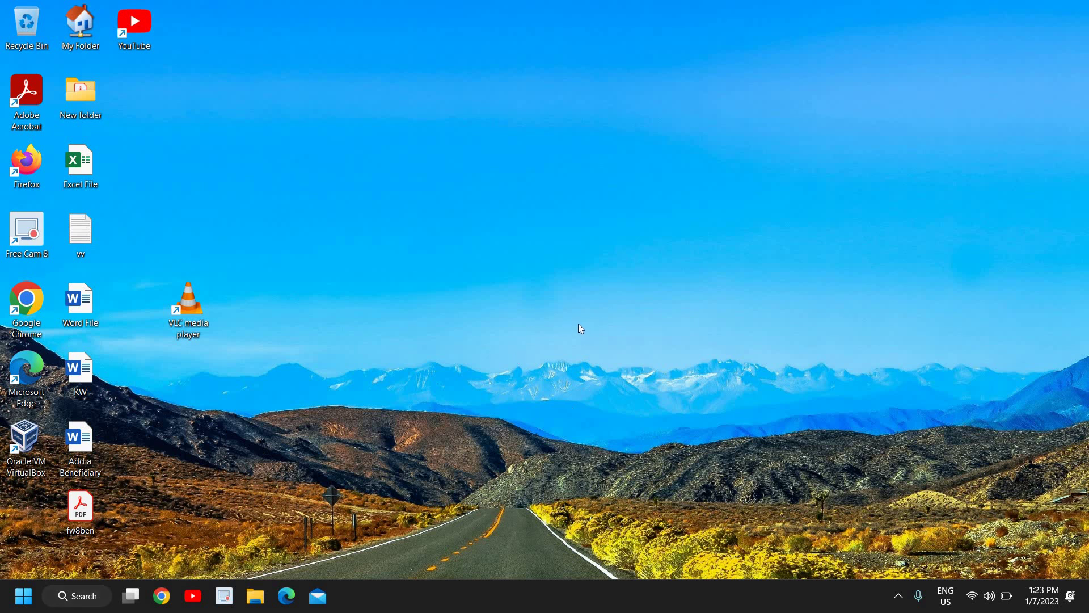
Launch an administrator Command Prompt from search and run sfc /scannow.
click(86, 595)
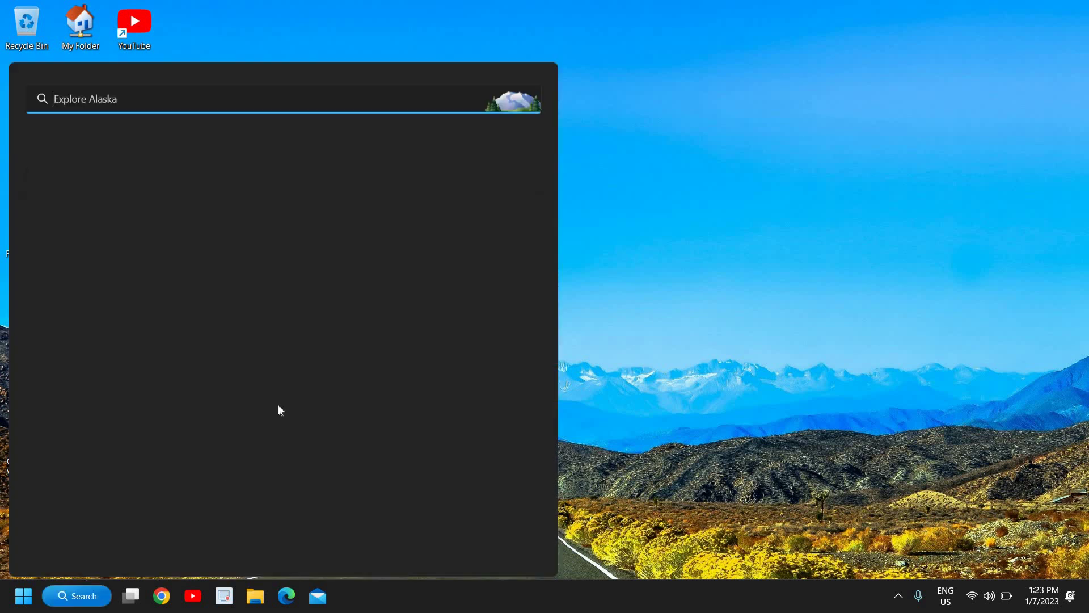
text(cmd)
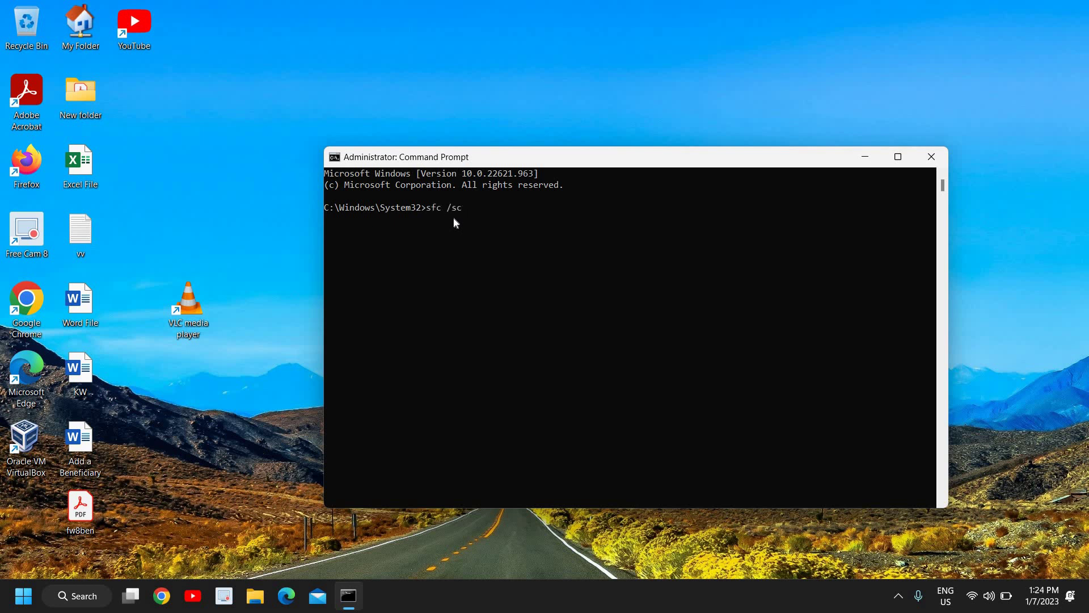
text(w)
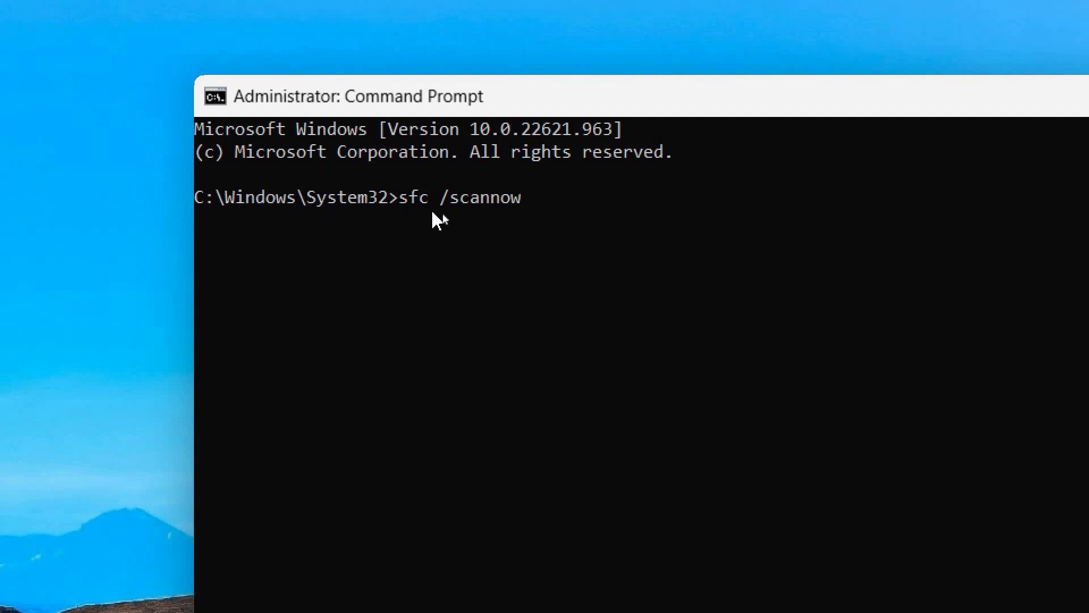
key(Return)
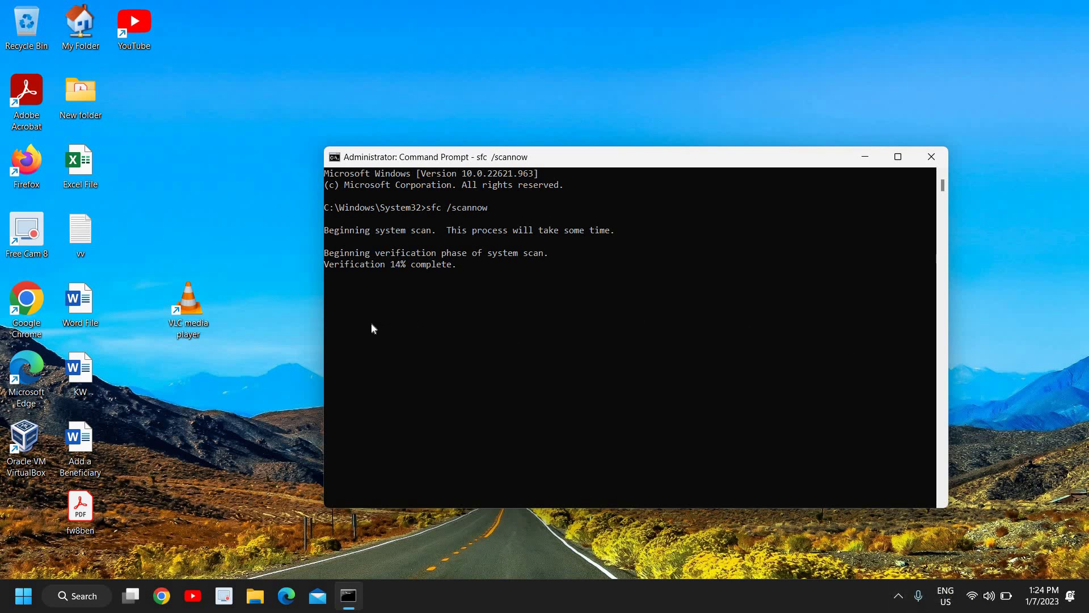
Close the Command Prompt and bring up the Run box with ncpa.cpl entered.
click(931, 157)
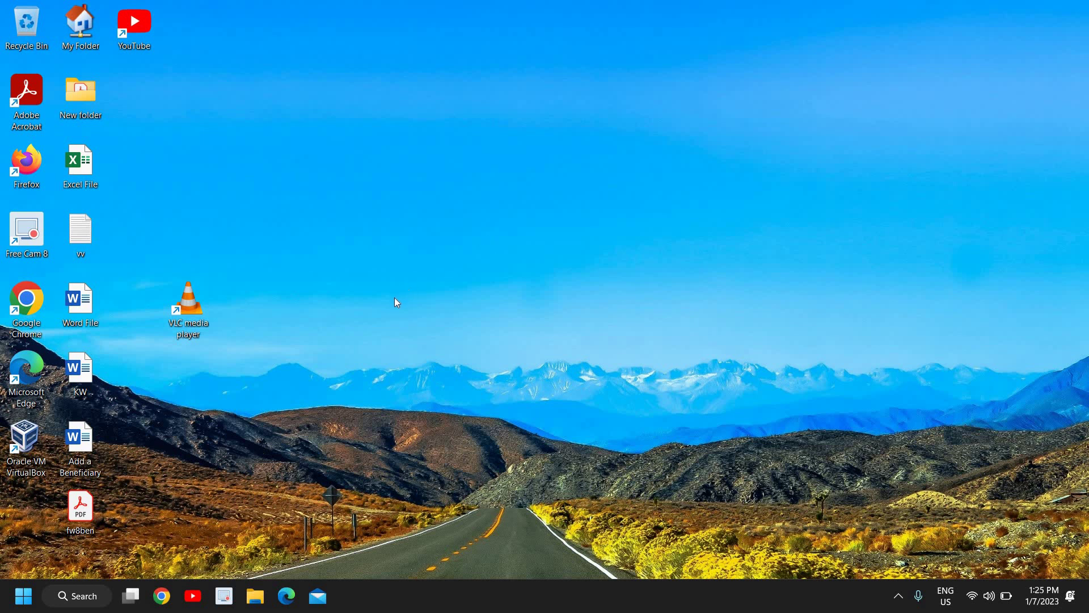
key(super+r)
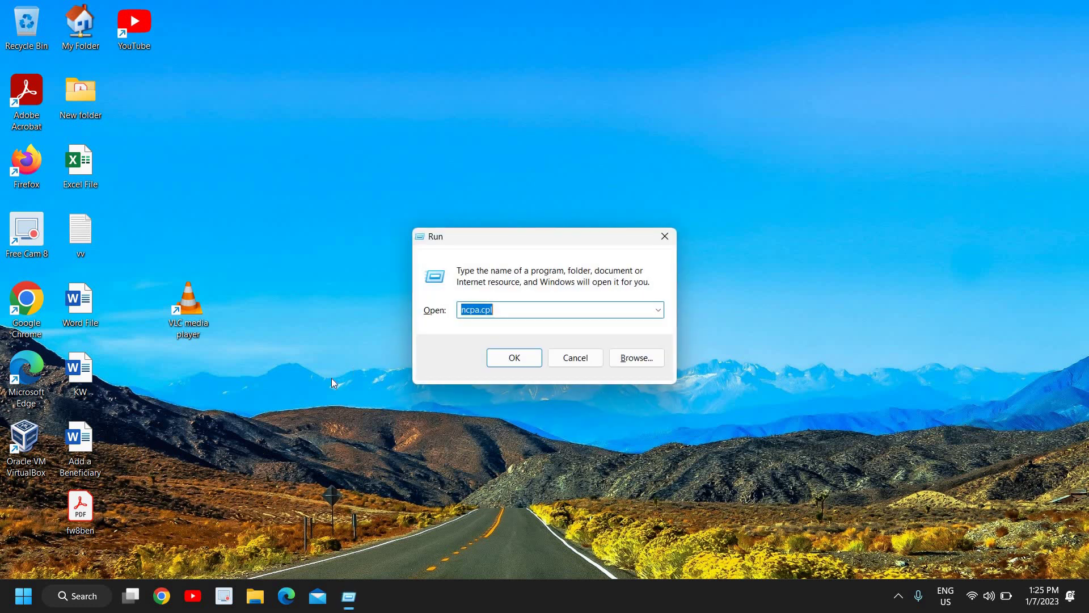
click(512, 313)
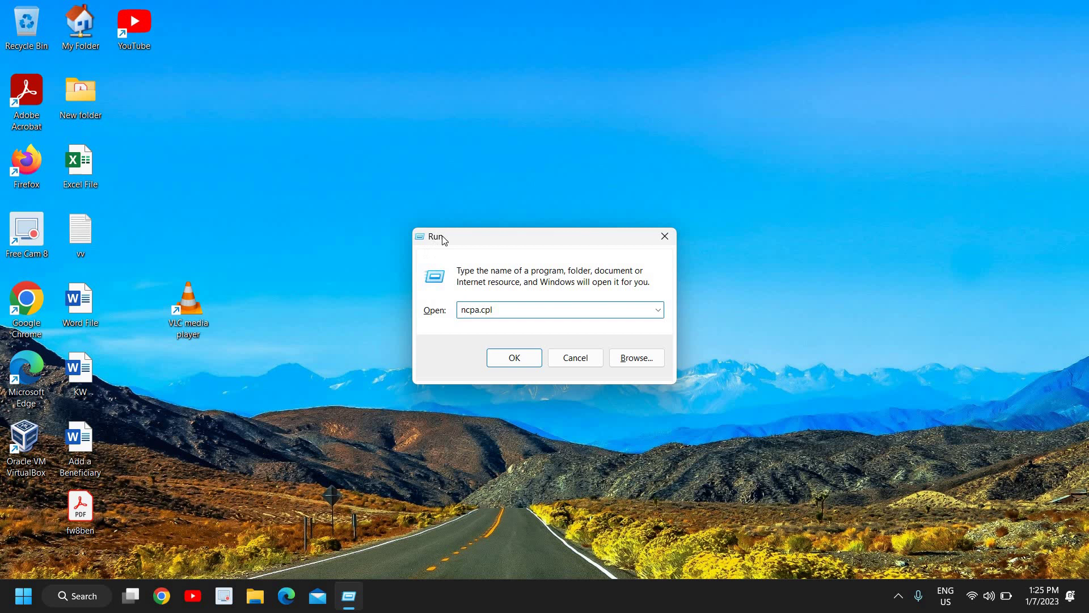
Open the WiFi adapter's Properties and select Internet Protocol Version 4 (TCP/IPv4).
click(518, 358)
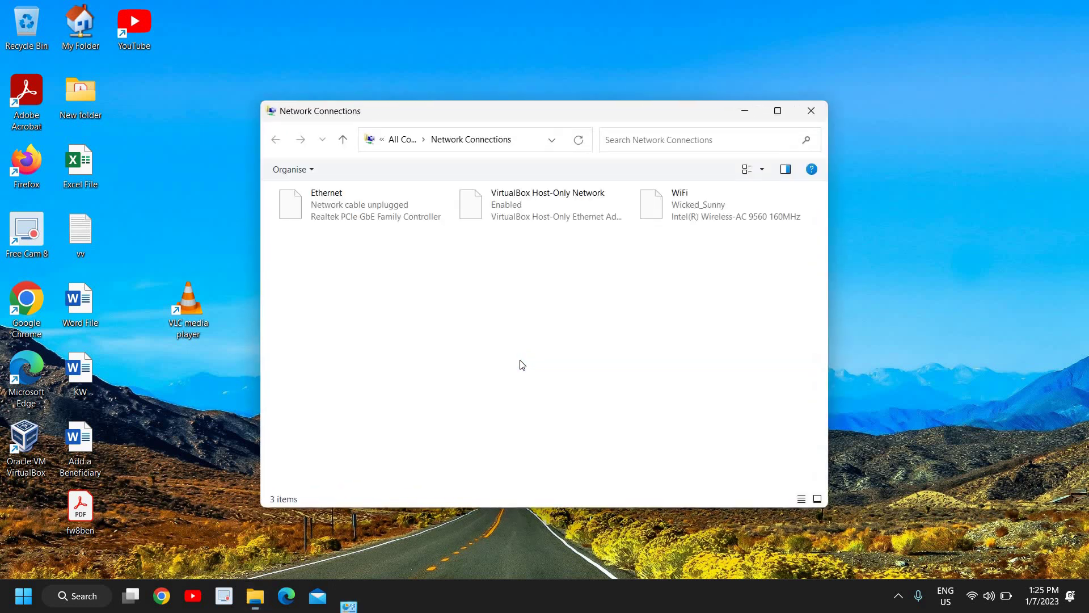
click(308, 207)
click(698, 211)
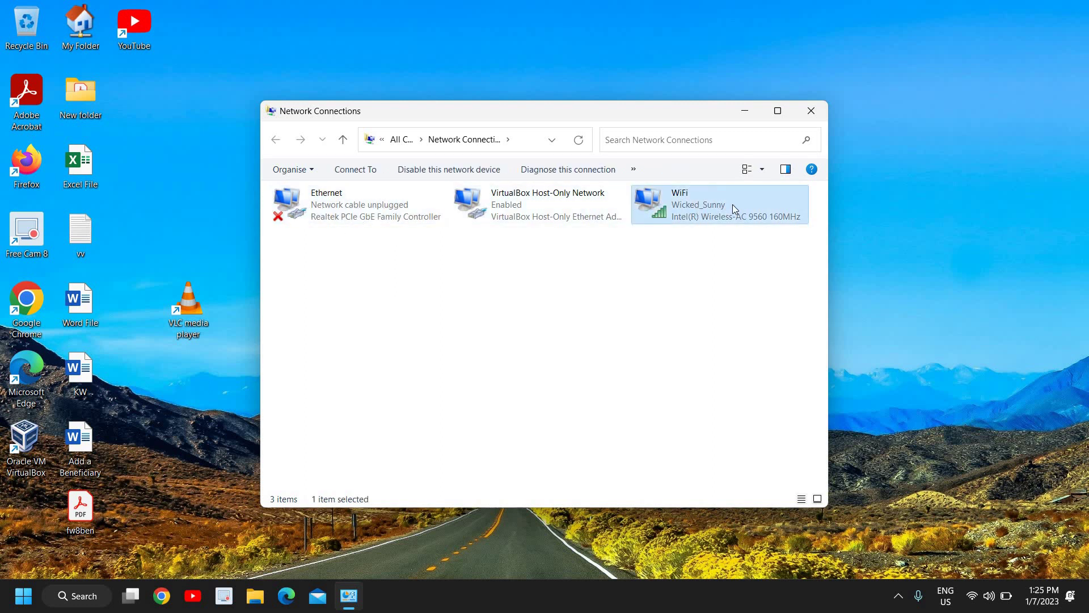
right_click(681, 207)
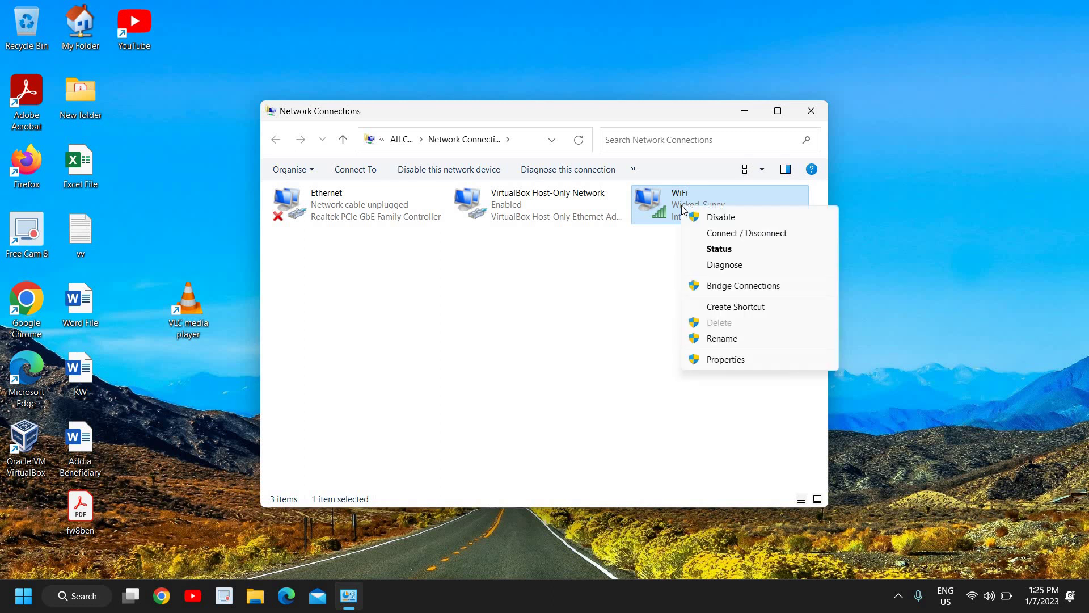
click(715, 362)
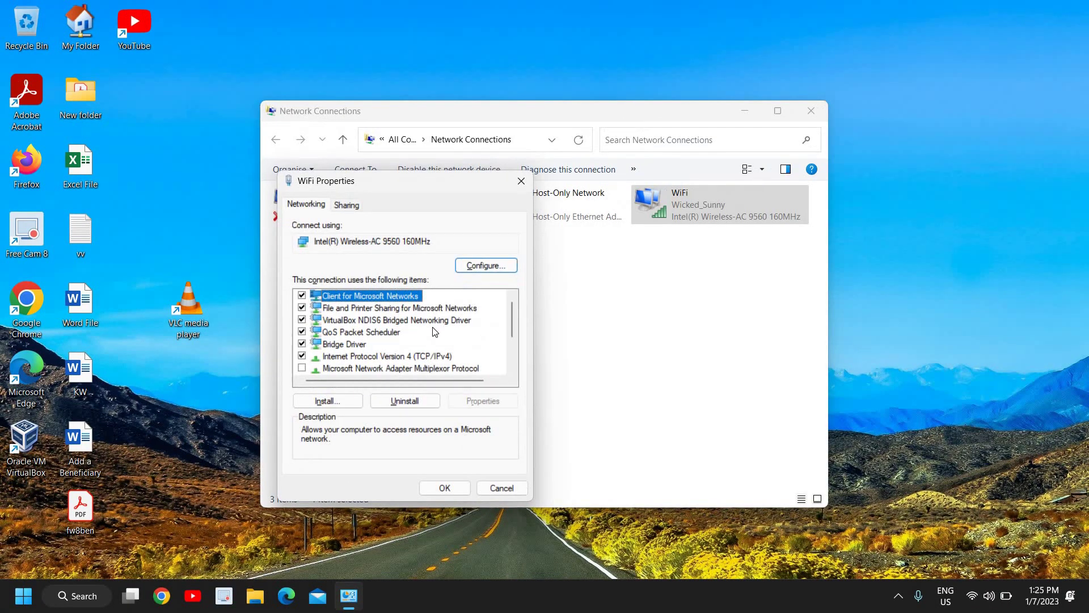
click(328, 356)
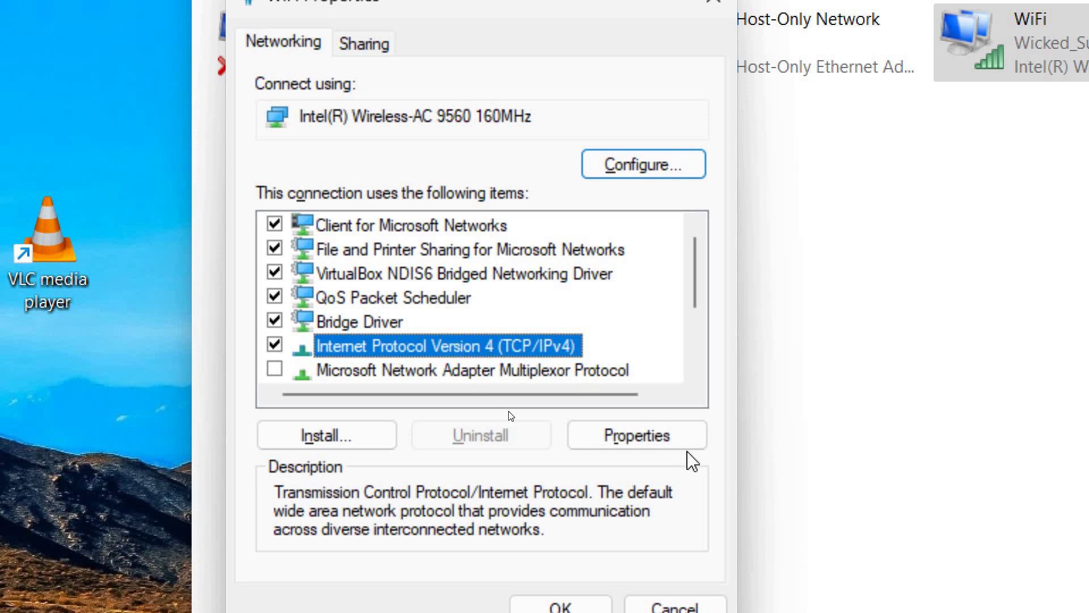
In IPv4 Properties, set Preferred DNS 1.1.1.1 and Alternative DNS 1.0.0.1.
click(672, 445)
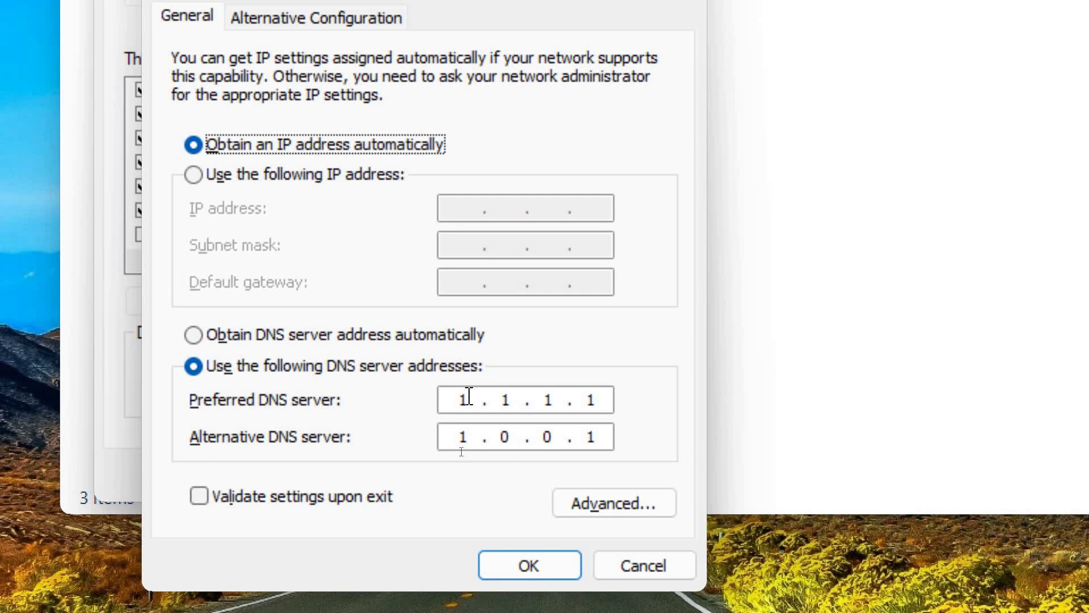
click(509, 401)
click(559, 401)
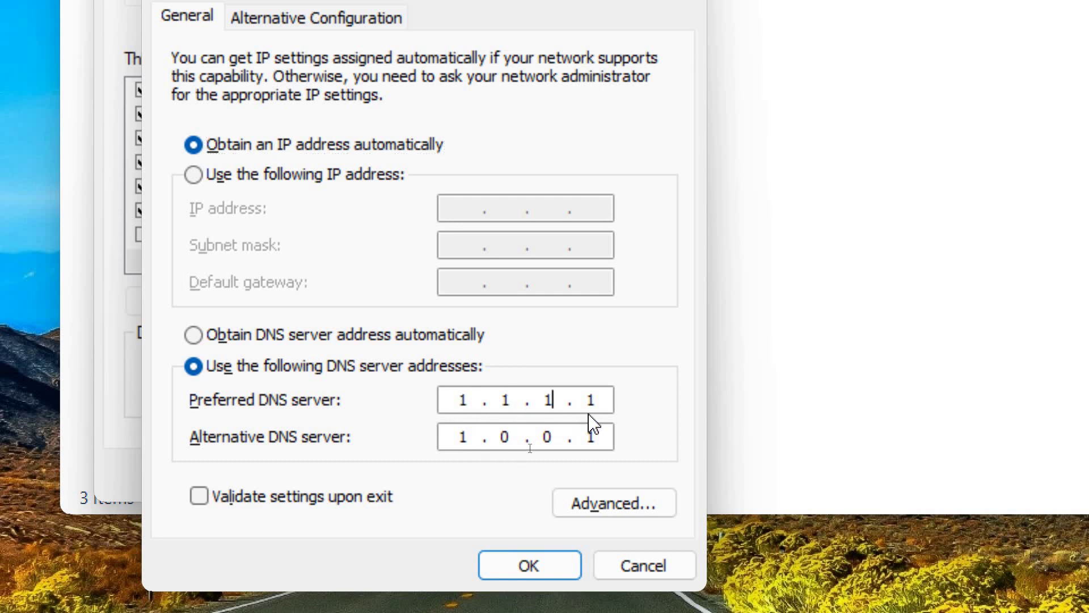
click(598, 397)
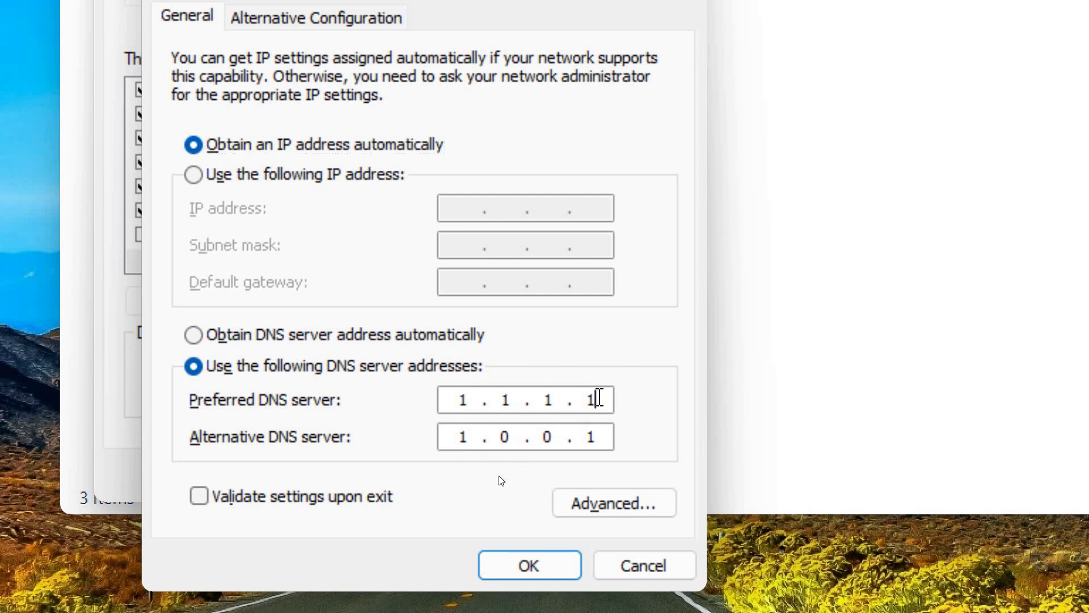
click(460, 439)
click(505, 437)
Verify both DNS addresses, confirm with OK and close the WiFi adapter properties.
click(476, 400)
click(508, 400)
click(551, 399)
click(594, 400)
click(476, 438)
click(508, 437)
click(547, 437)
click(597, 436)
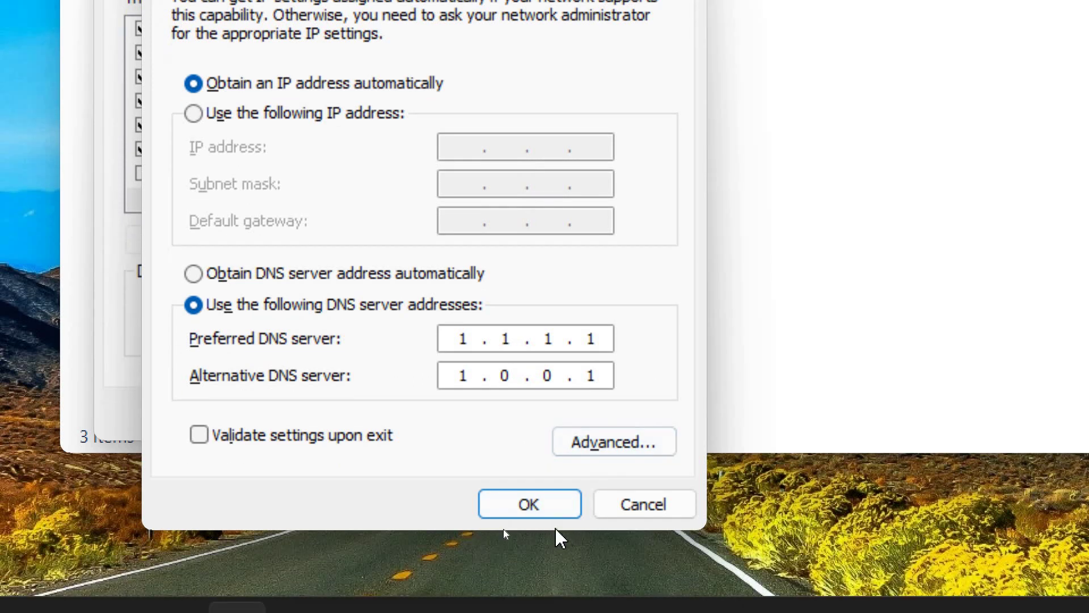
click(549, 565)
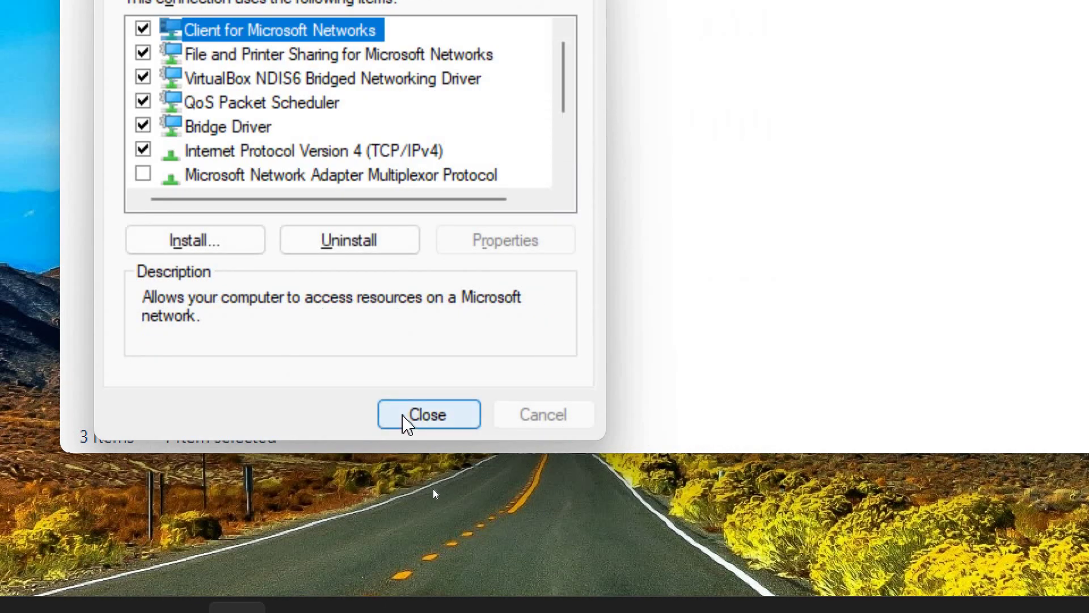
click(406, 420)
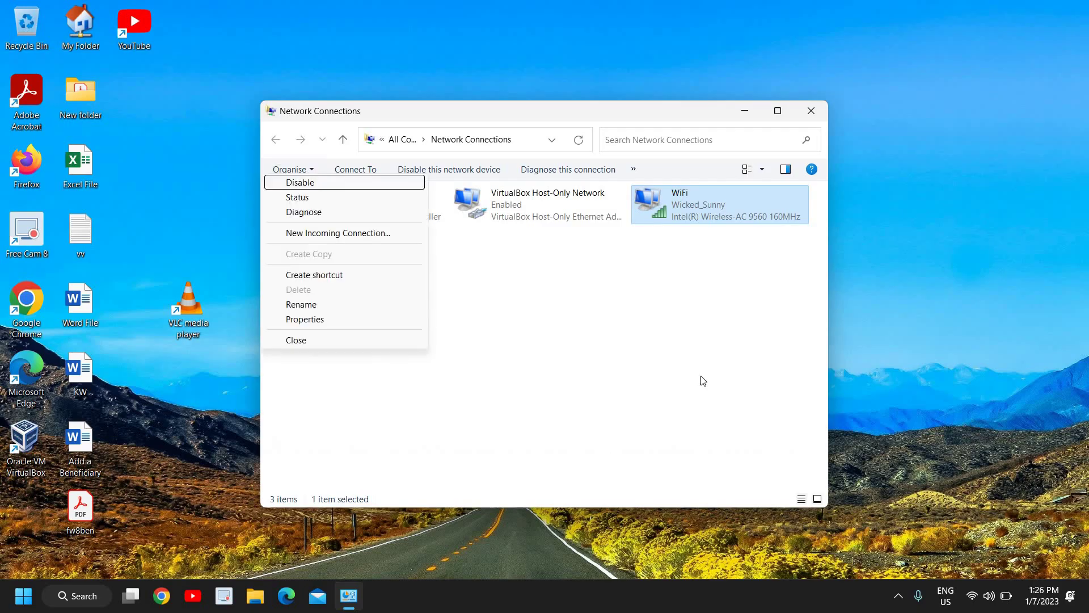
Close the Network Connections window to return to the Windows 11 desktop.
click(818, 114)
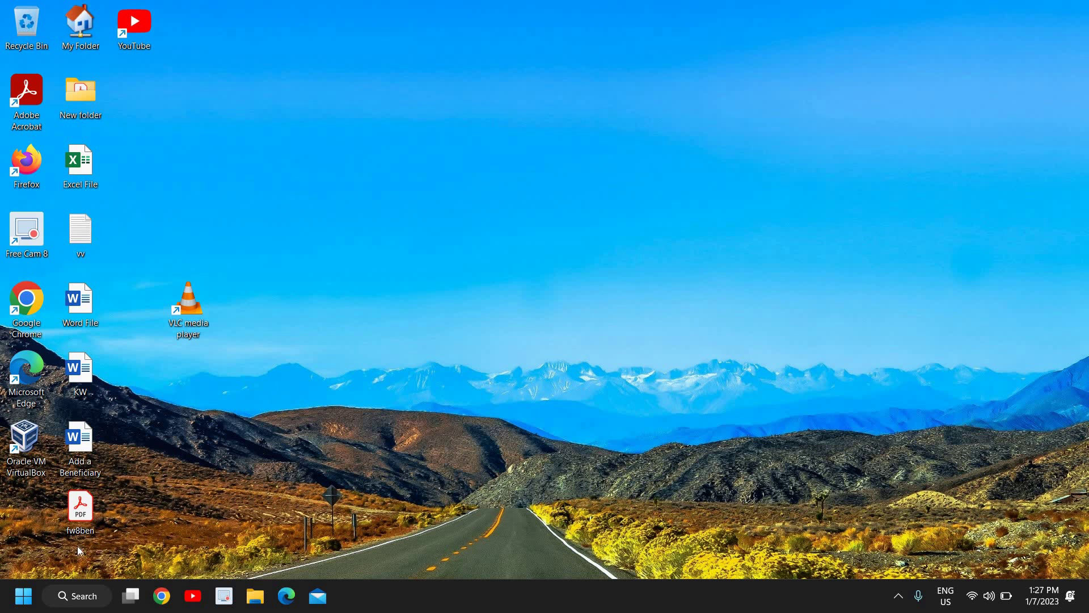
right_click(24, 603)
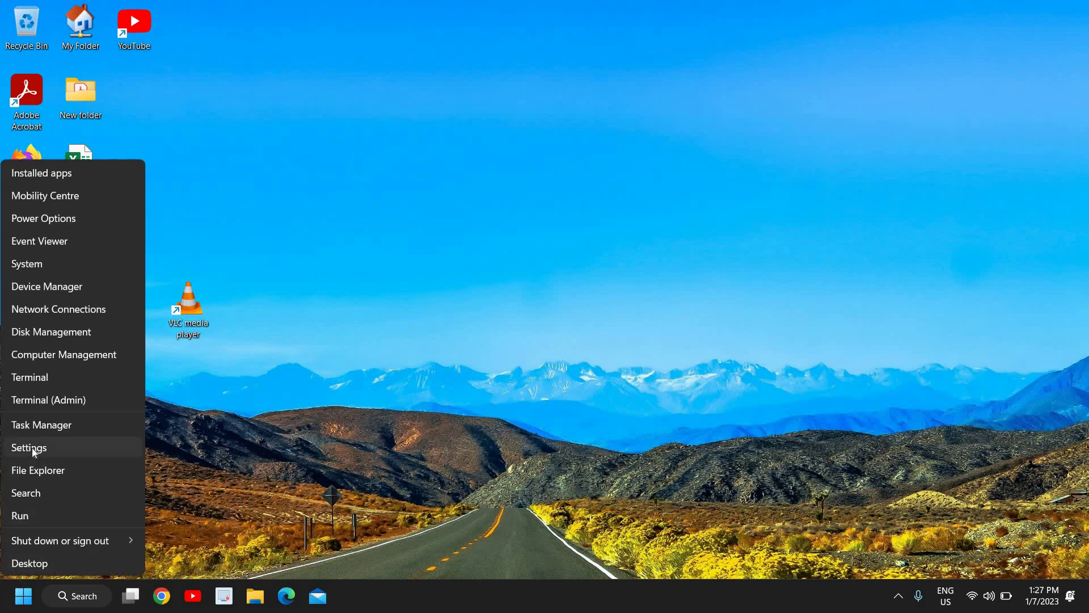
click(31, 447)
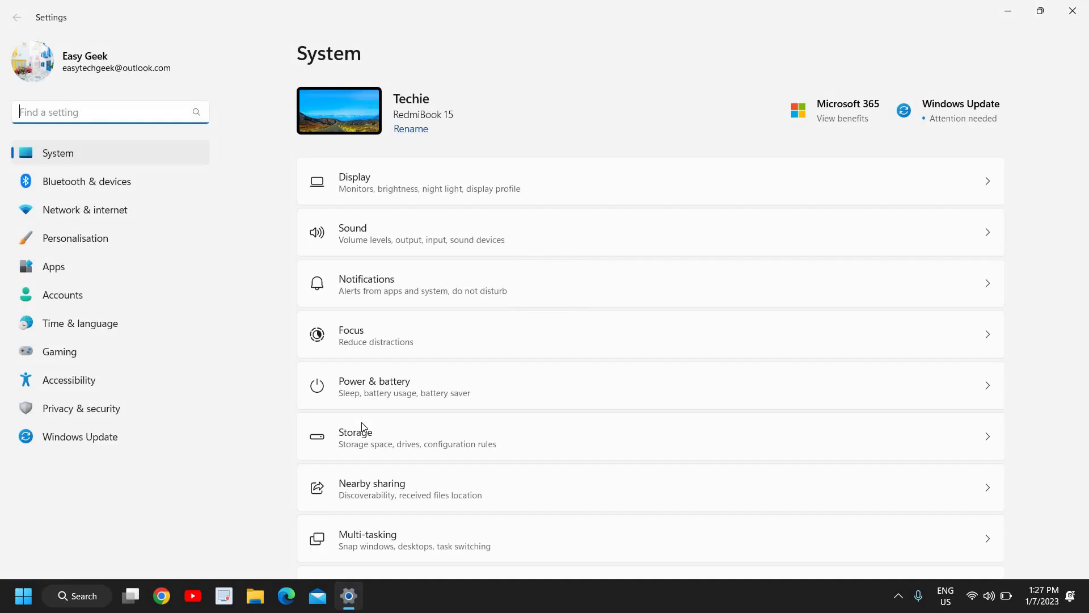
click(74, 441)
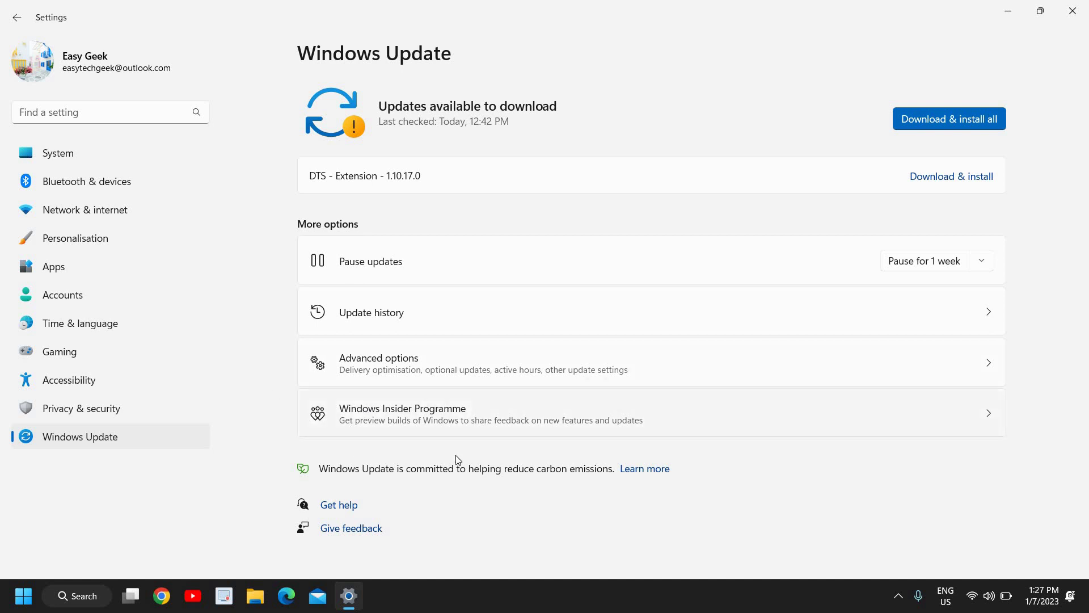
click(1072, 23)
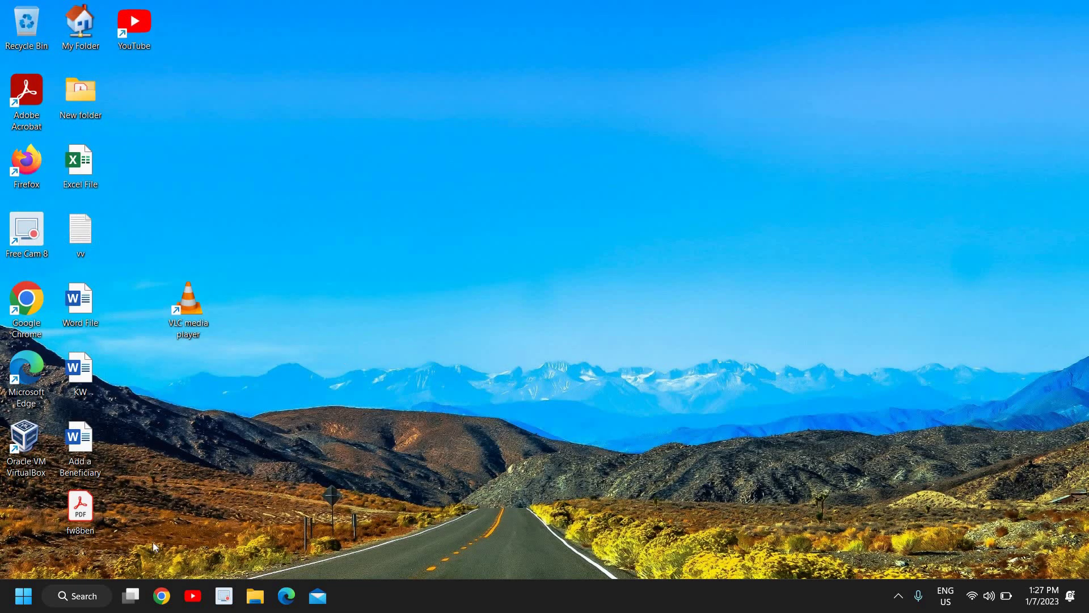
Search for cmd and launch Command Prompt as administrator.
click(80, 600)
text(cmd)
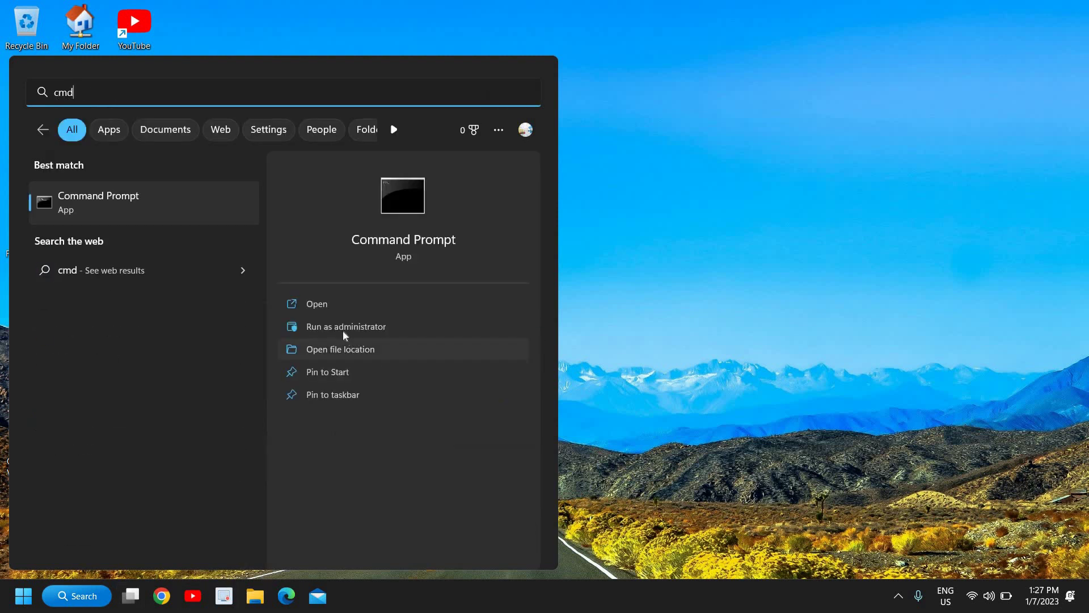
click(355, 334)
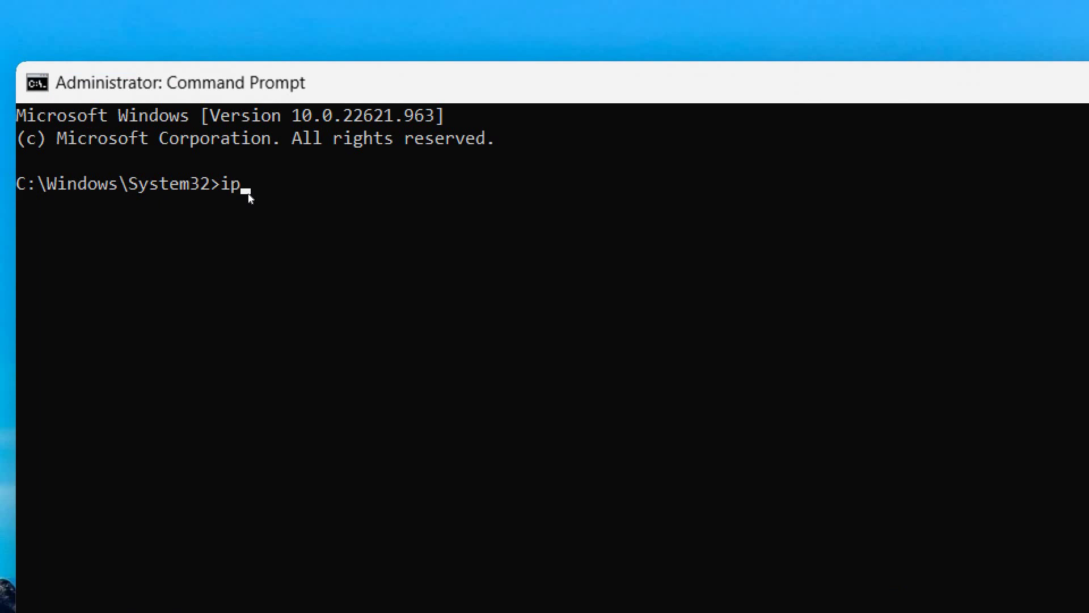
Release the IP address with ipconfig /release.
text(ipconfig /release)
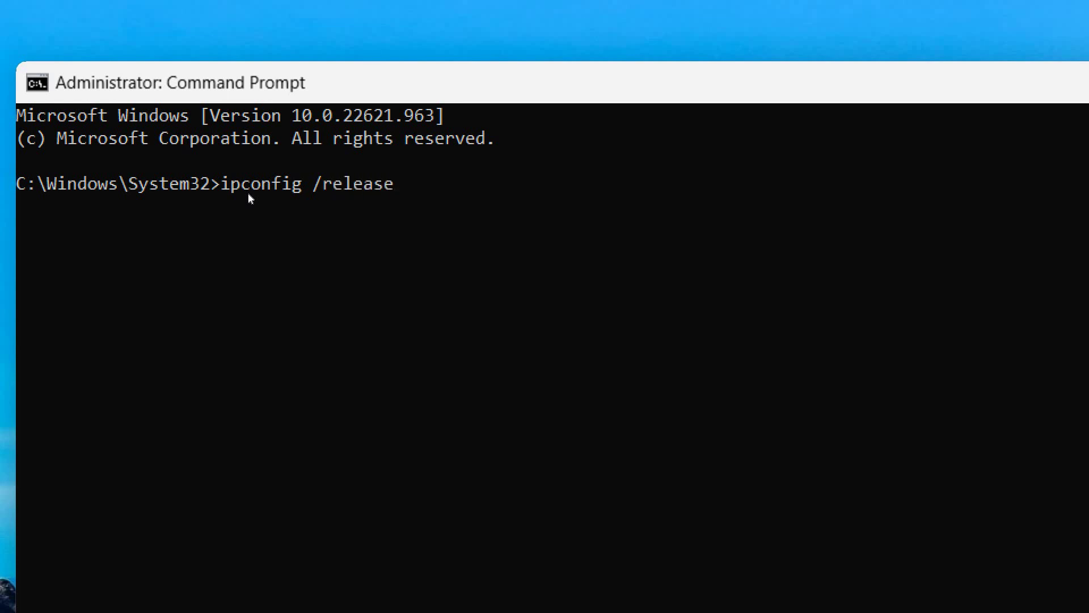
key(Return)
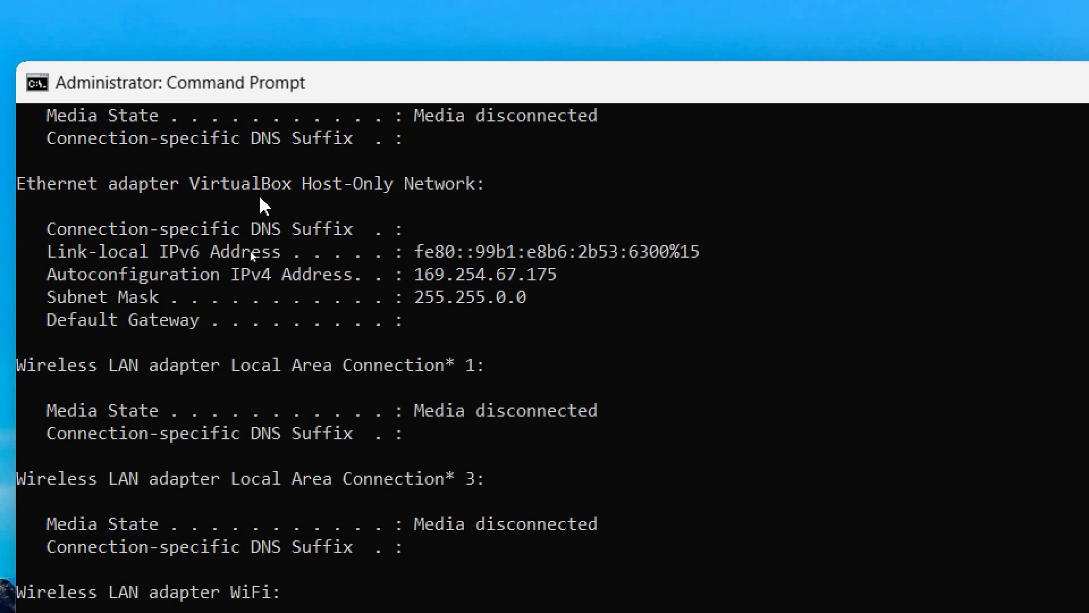
scroll(307, 534, up, 4)
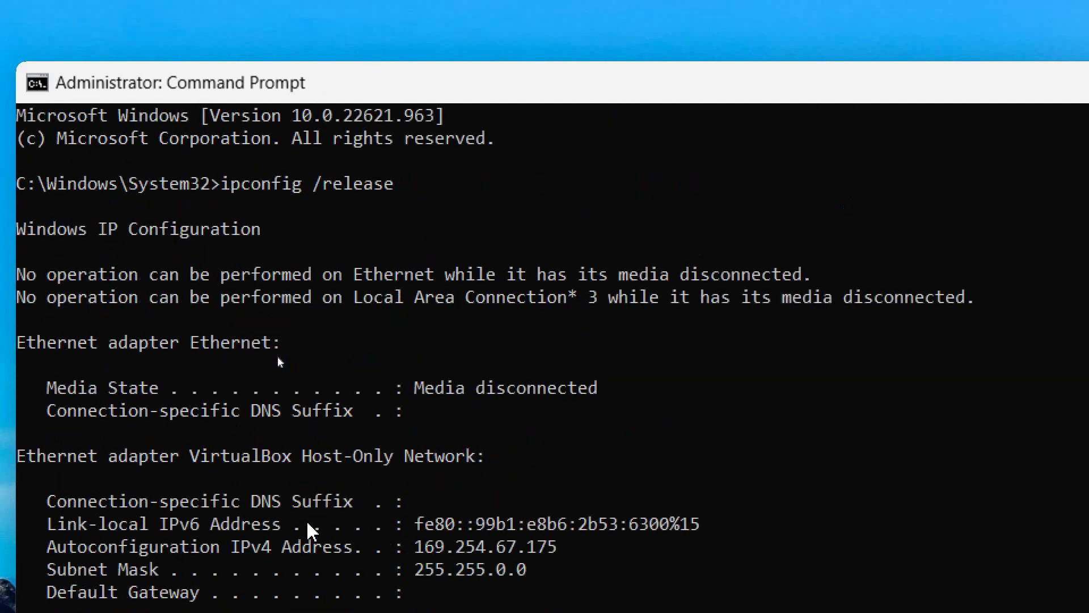
scroll(309, 530, down, 9)
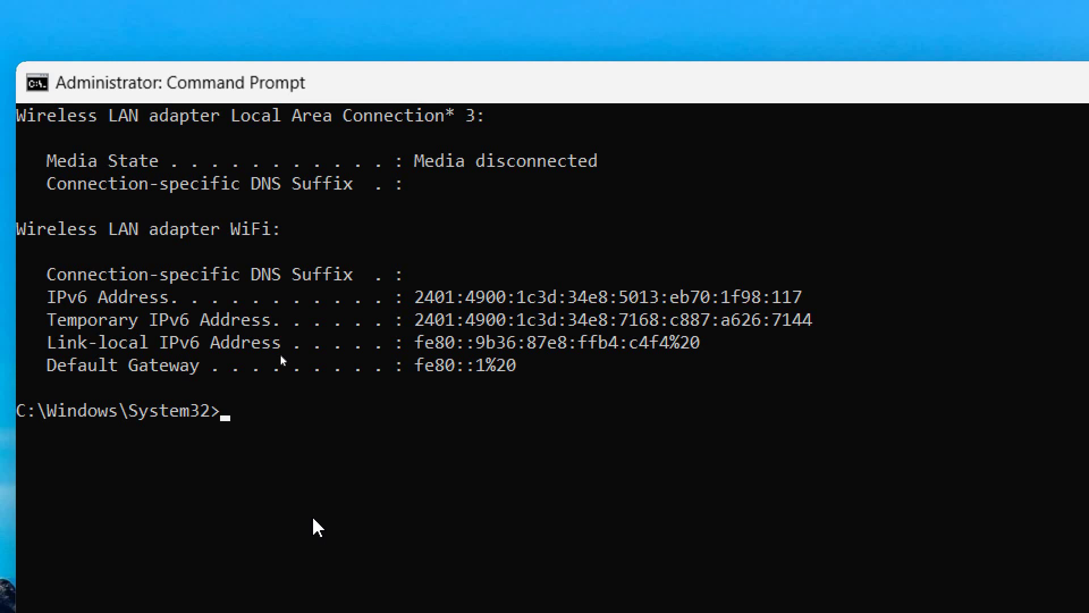
Renew the IP address with ipconfig /renew, giving the WiFi adapter IPv4 192.168.1.5.
key(Up)
key(BackSpace)
key(BackSpace)
key(BackSpace)
key(BackSpace)
key(BackSpace)
key(BackSpace)
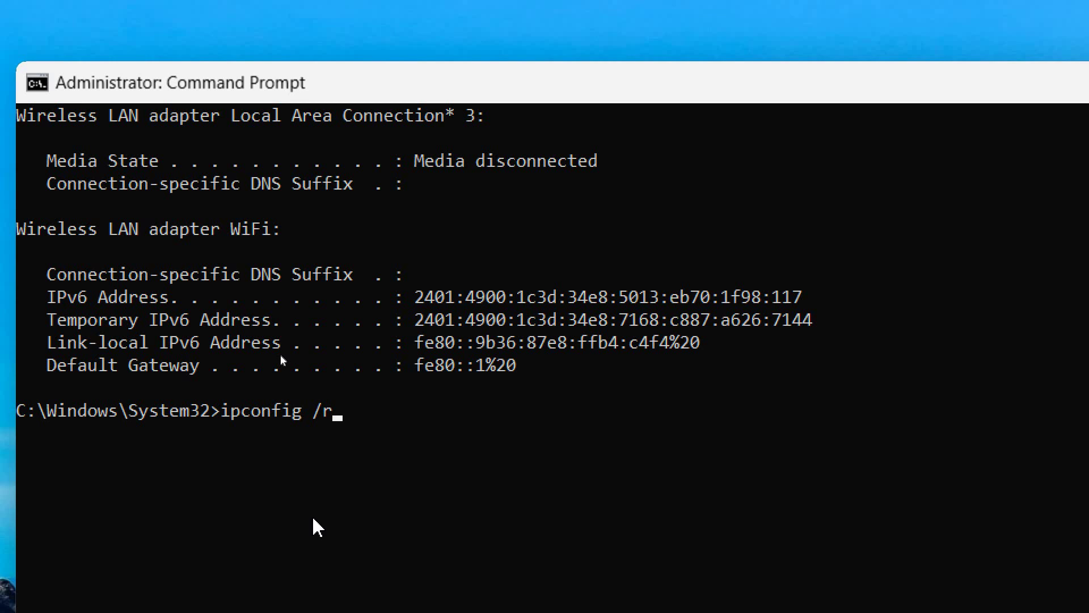
text(enew)
key(Return)
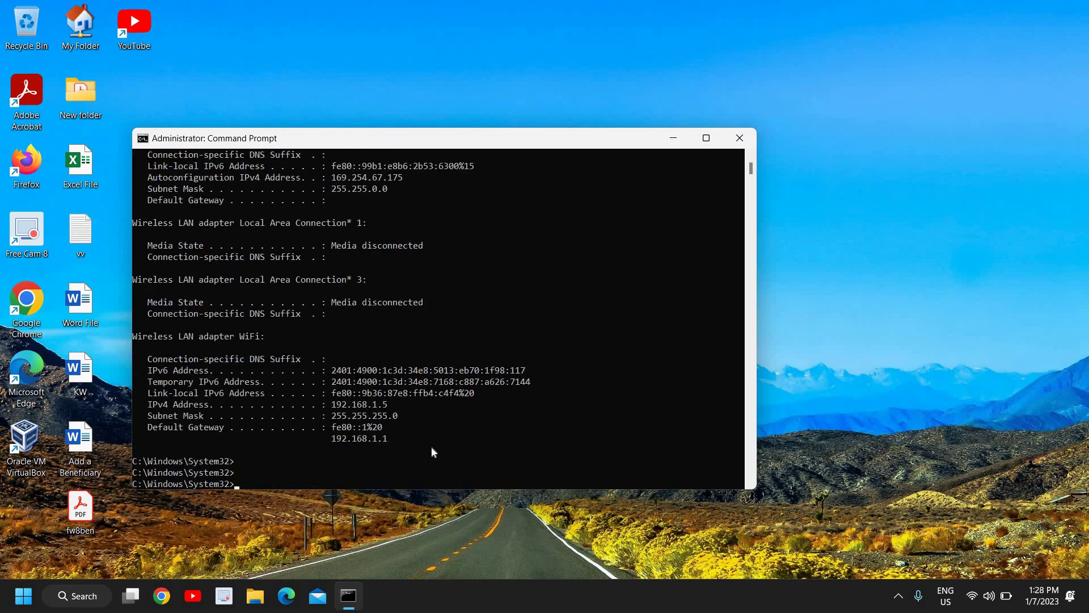
Flush the DNS resolver cache with ipconfig /flushdns, then close Command Prompt.
scroll(256, 401, down, 3)
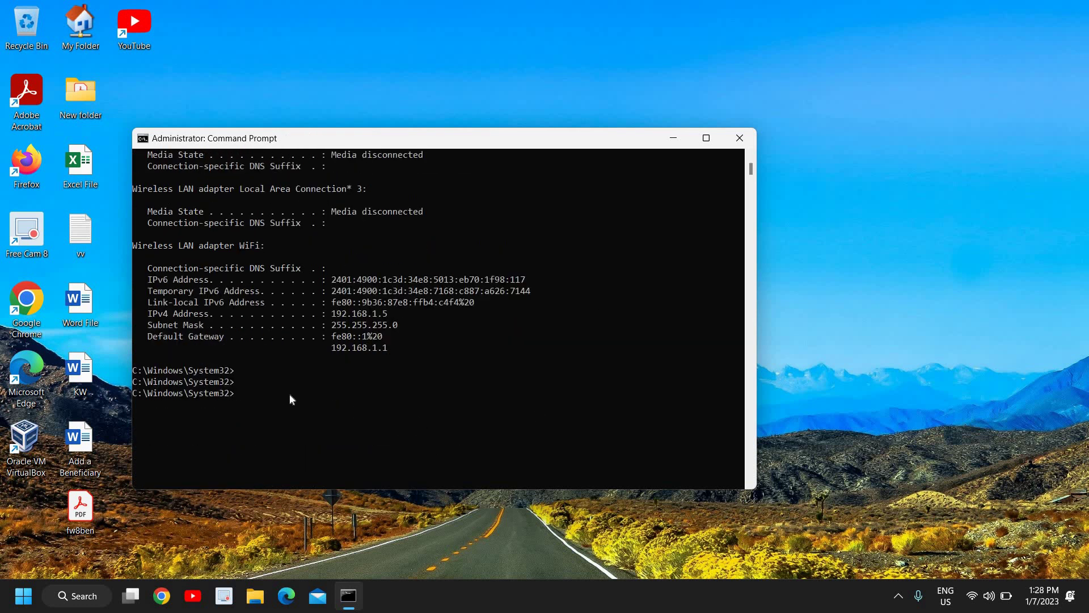
text(inf)
key(BackSpace)
key(BackSpace)
key(BackSpace)
text(ipconfig /fl)
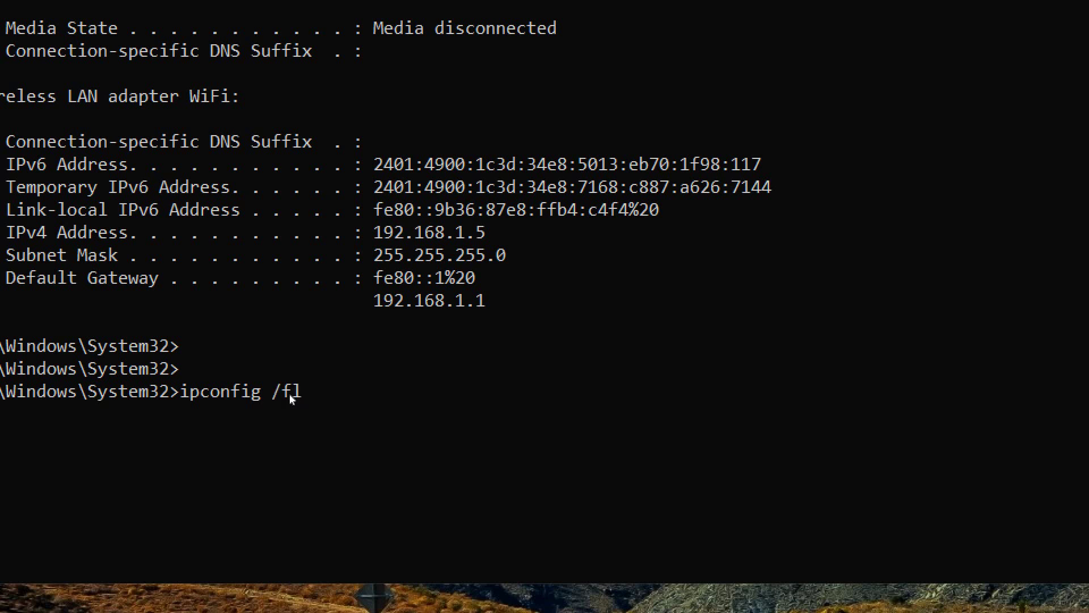
text(ushdns)
key(Return)
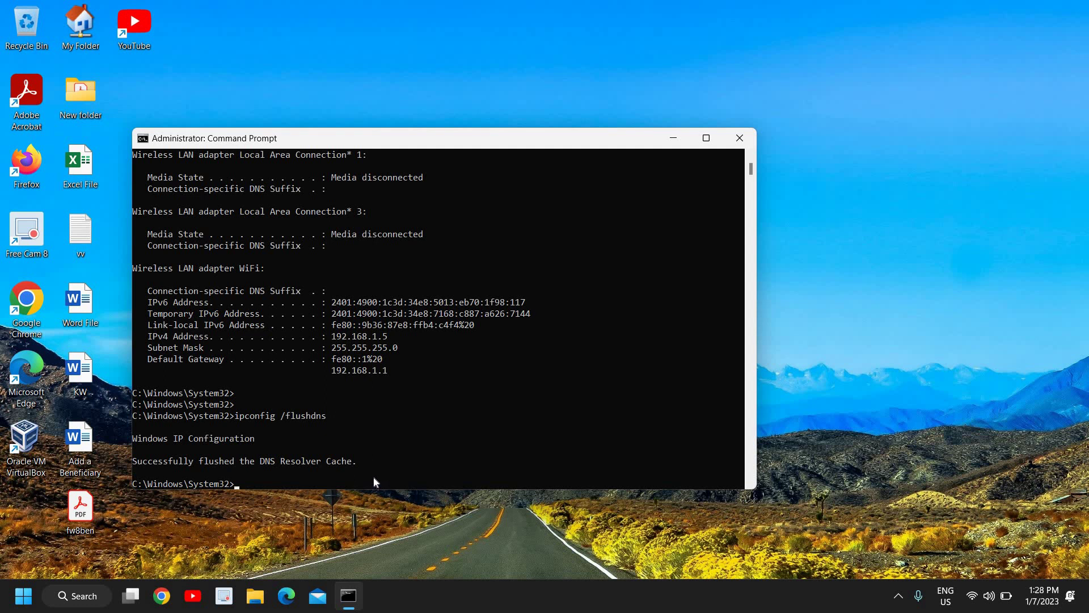
click(739, 142)
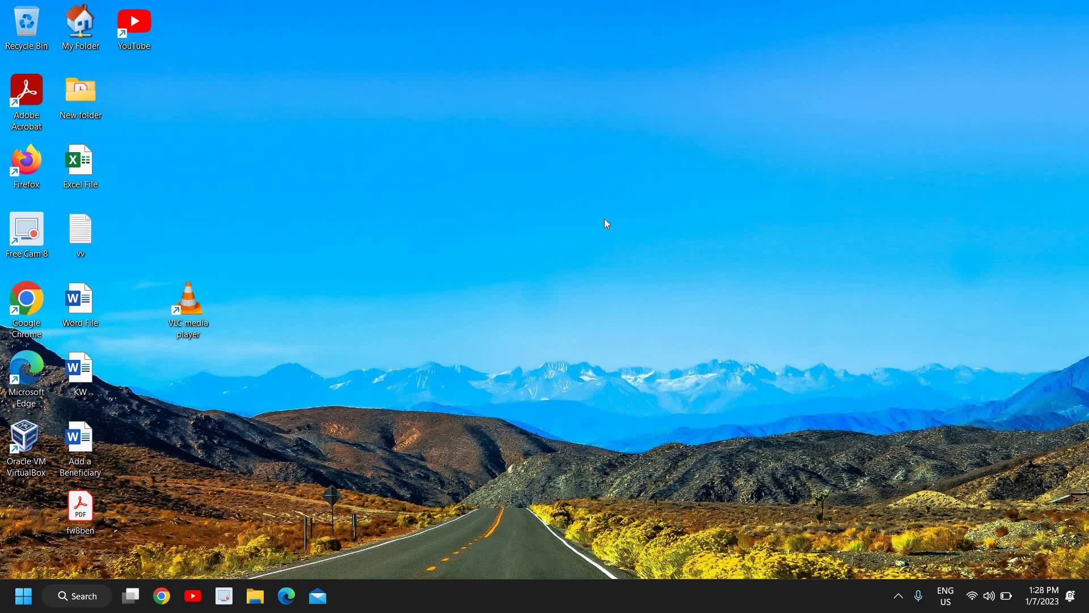